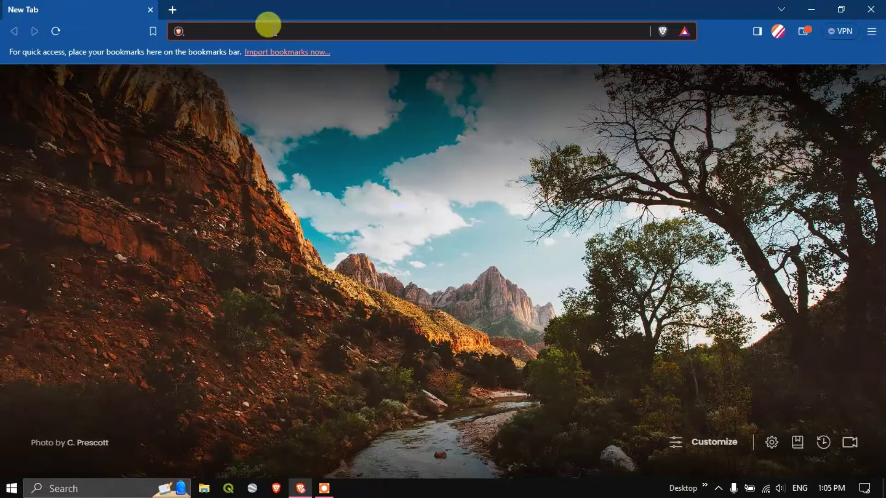
# Step: Search the web for 'earth explorer' from the Brave address bar
pyautogui.write('earth explorer')
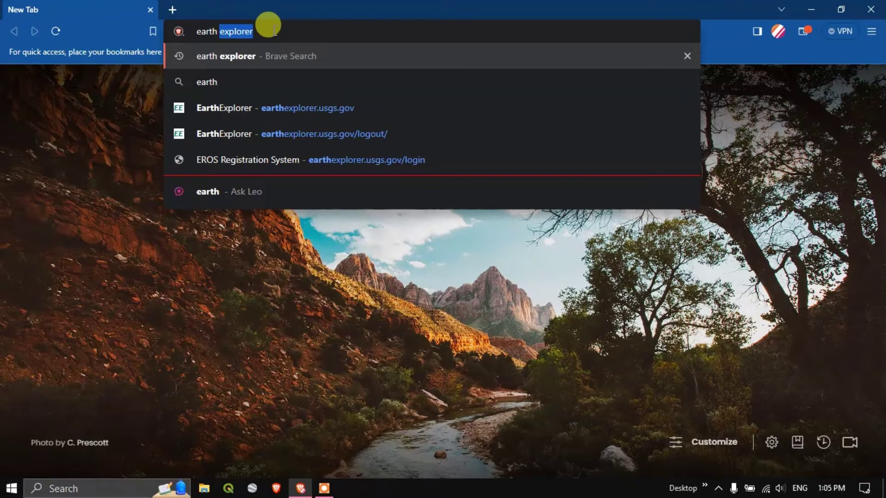
pyautogui.click(255, 26)
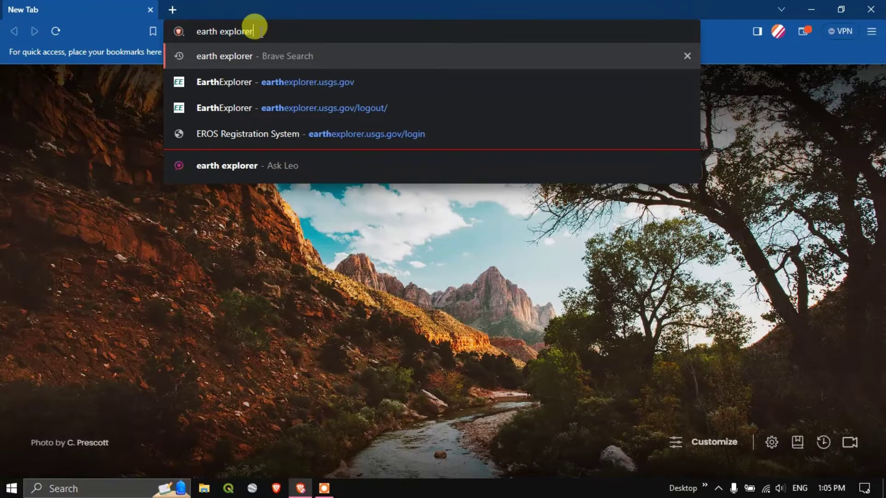
pyautogui.press('Return')
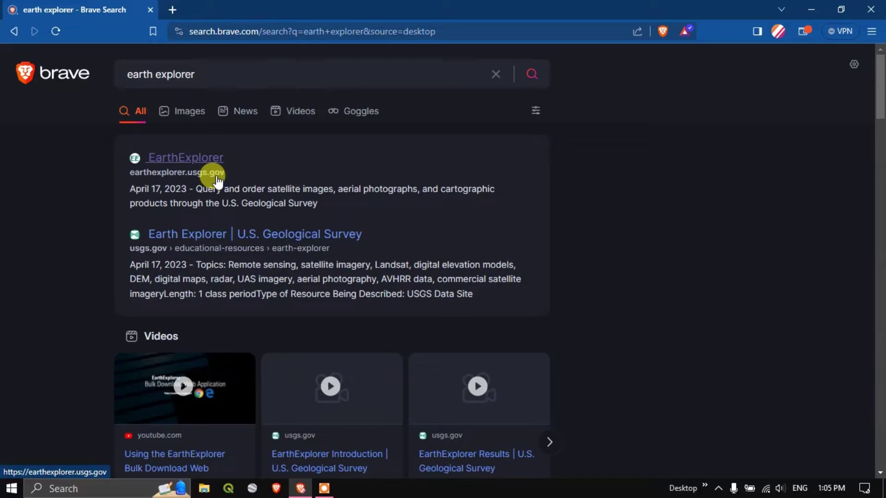
# Step: Open the USGS EarthExplorer site and sign in with the saved USGS login
pyautogui.click(204, 165)
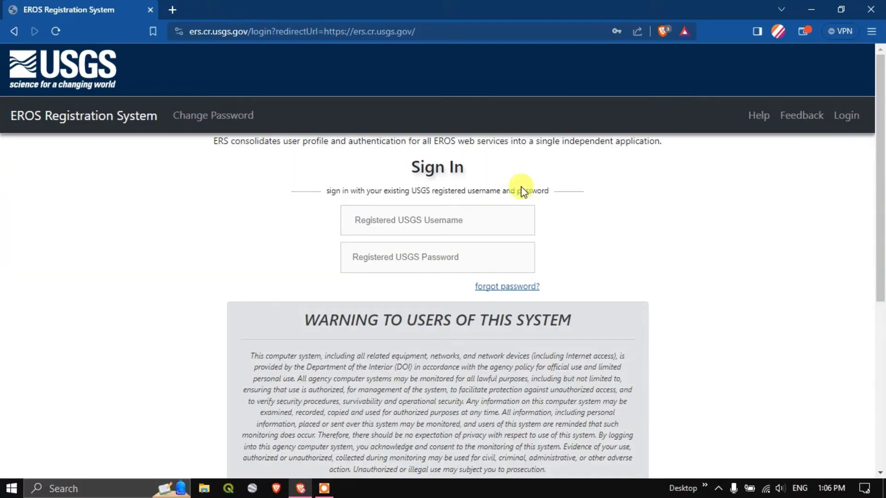
pyautogui.click(402, 222)
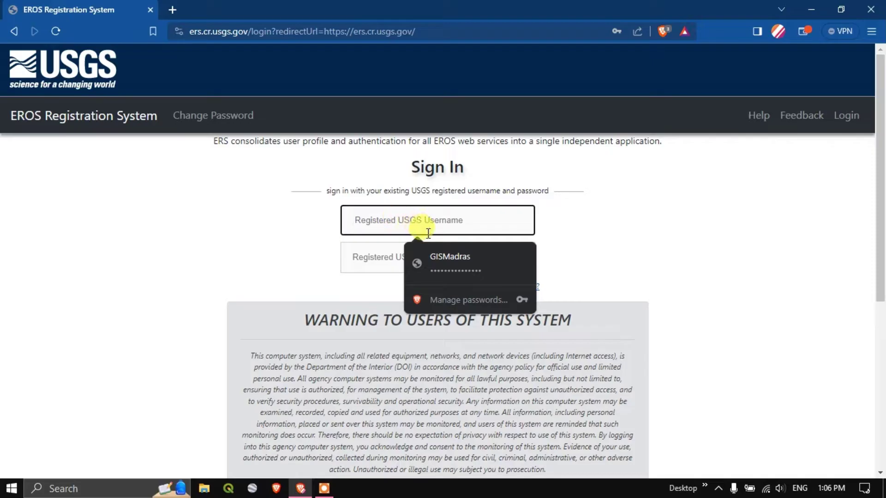
pyautogui.click(450, 264)
pyautogui.scroll(-6, 465, 259)
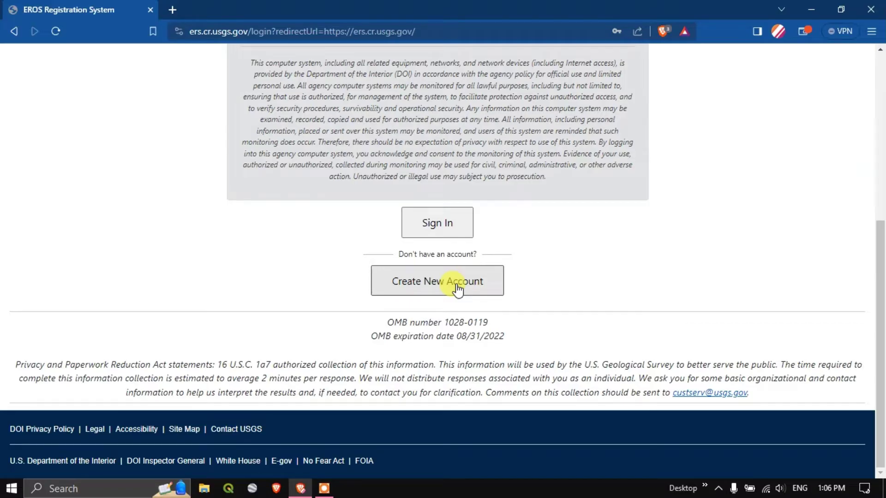
pyautogui.scroll(3, 456, 291)
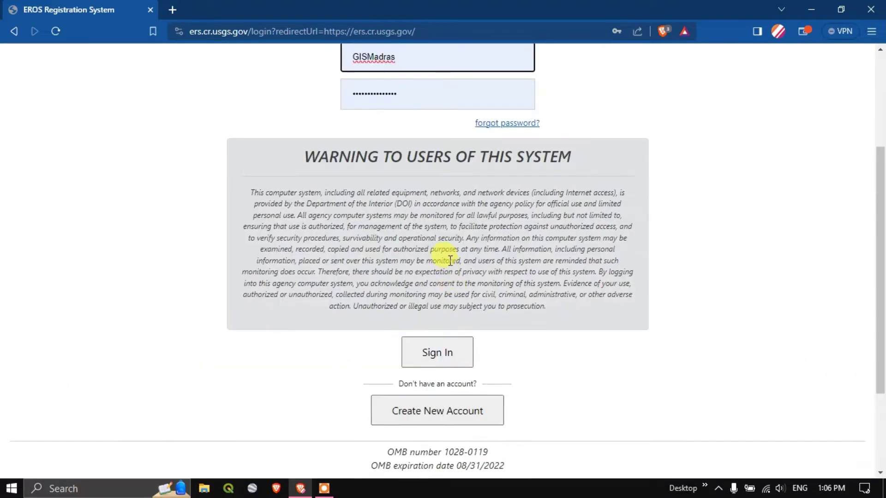
pyautogui.click(446, 355)
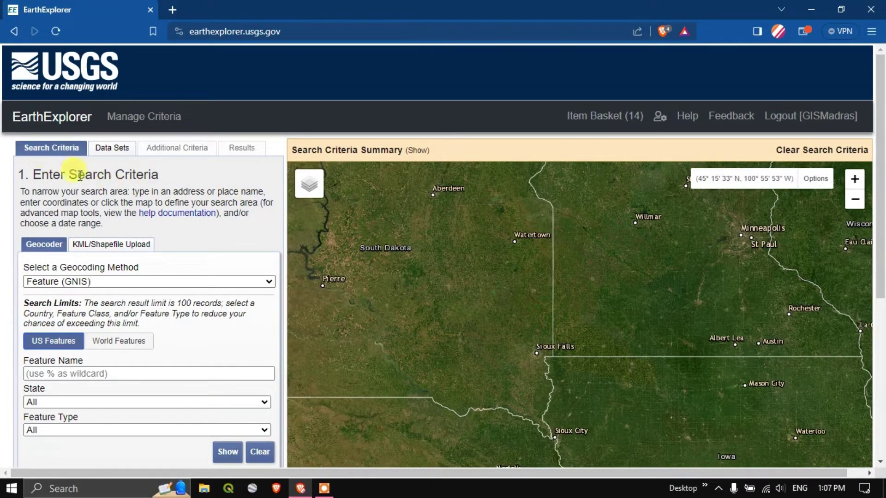
# Step: Run a World Features geocoder search for the place name 'kochi'
pyautogui.scroll(-3, 150, 204)
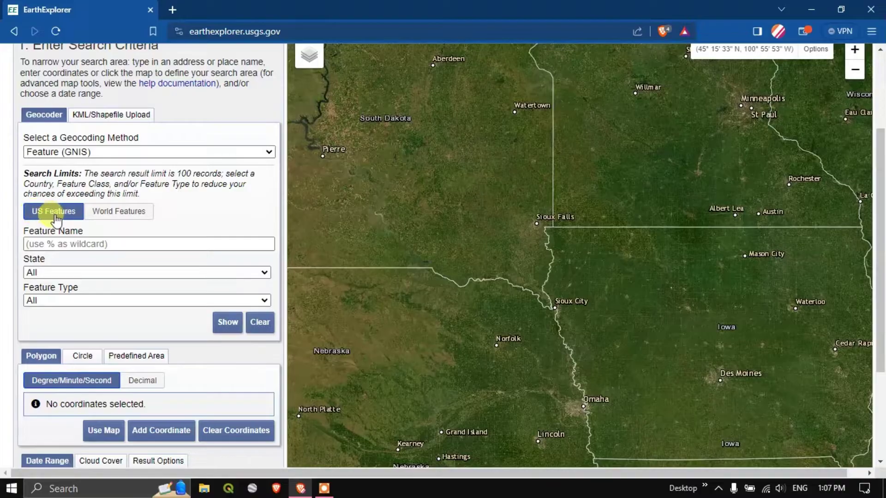
pyautogui.click(45, 243)
pyautogui.click(46, 243)
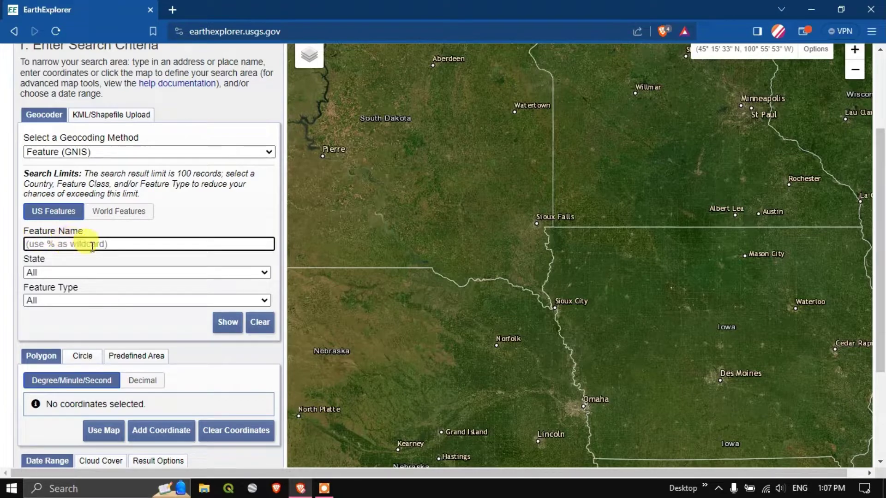
pyautogui.click(225, 322)
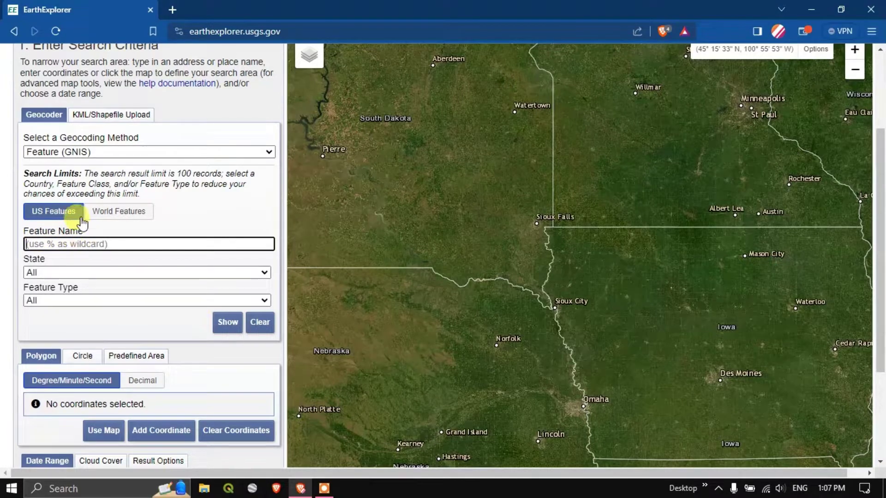
pyautogui.click(105, 212)
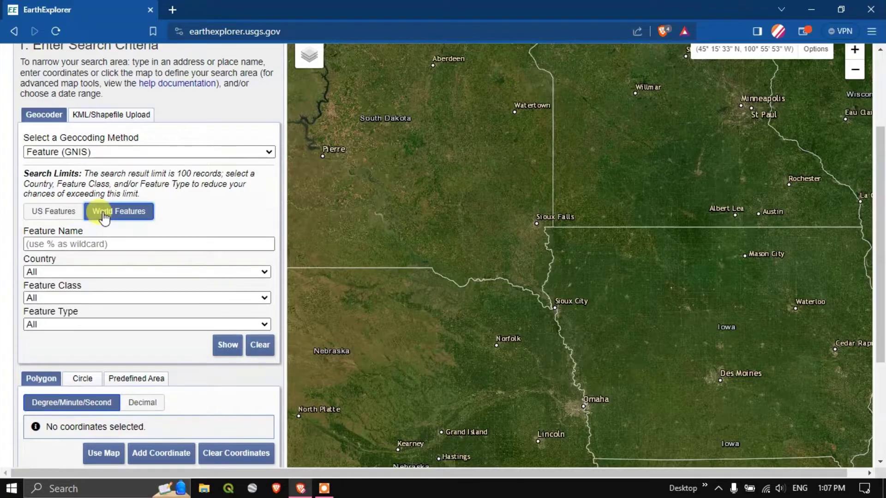
pyautogui.click(82, 243)
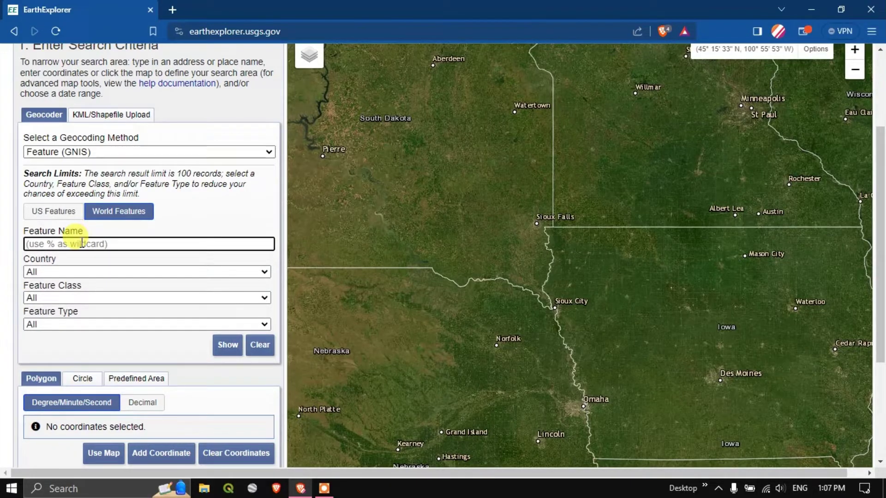
pyautogui.write('kochi')
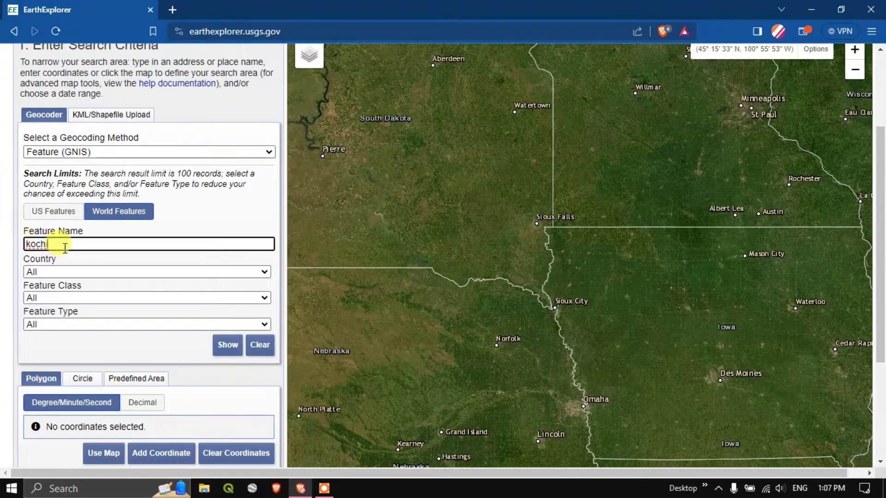
pyautogui.click(226, 352)
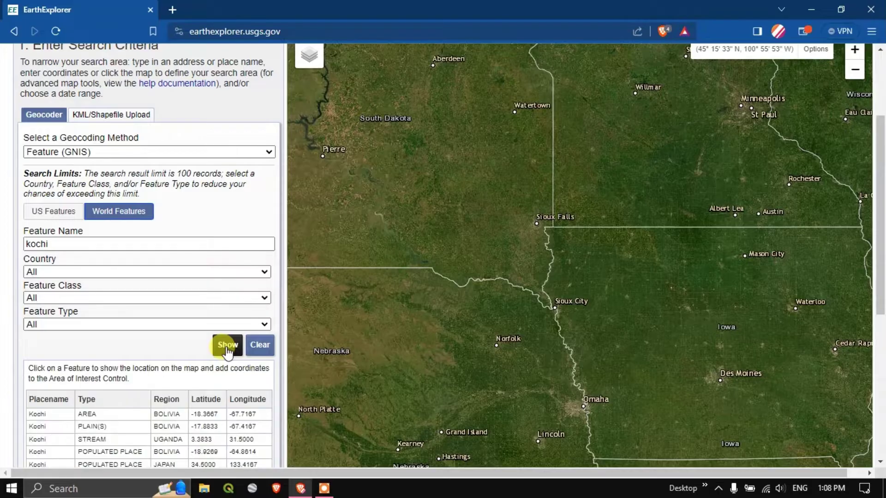
# Step: Pick Kochi, India from the results as the search point and zoom the map in on it
pyautogui.scroll(-3, 221, 348)
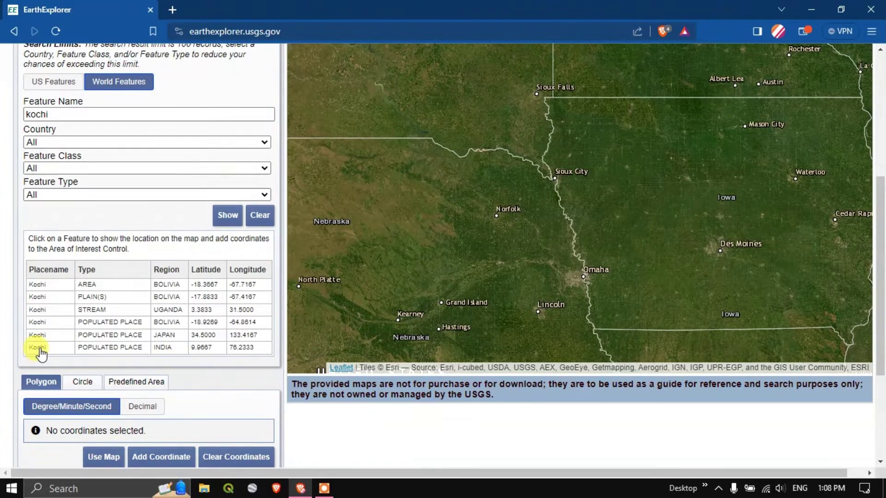
pyautogui.click(40, 348)
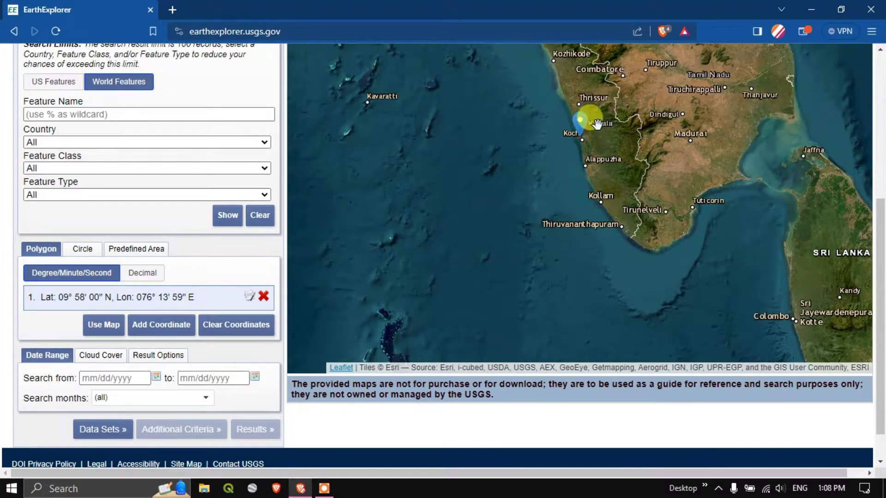
pyautogui.moveTo(882, 236); pyautogui.dragTo(882, 181)
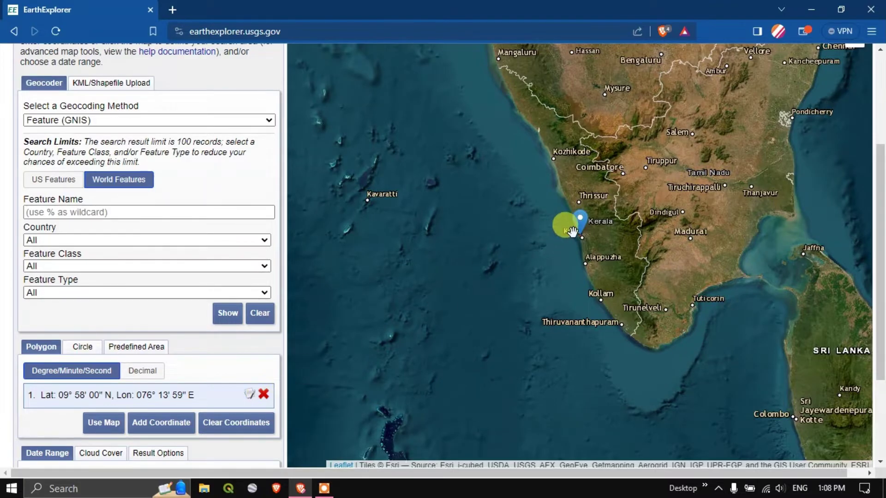
pyautogui.scroll(1, 579, 233)
pyautogui.scroll(2, 581, 237)
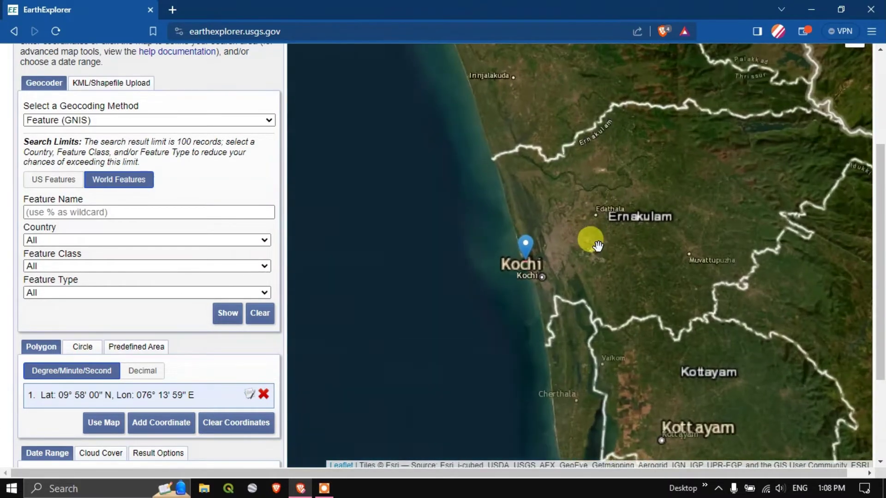
pyautogui.scroll(1, 592, 259)
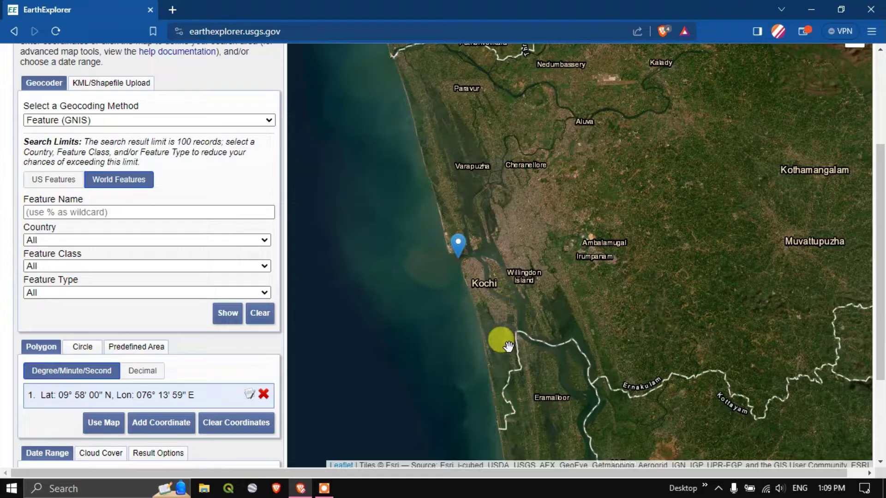
# Step: Replace the Kochi point with a four-corner area polygon around central Kochi
pyautogui.click(263, 393)
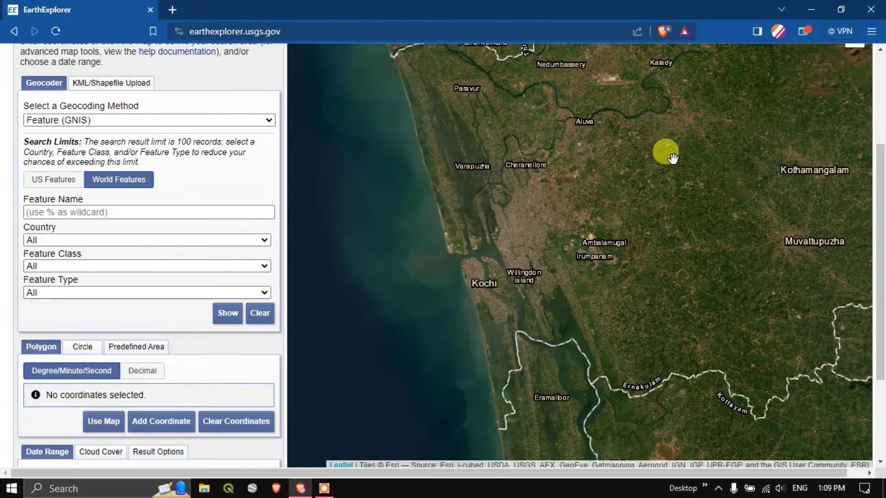
pyautogui.moveTo(660, 211); pyautogui.dragTo(663, 224)
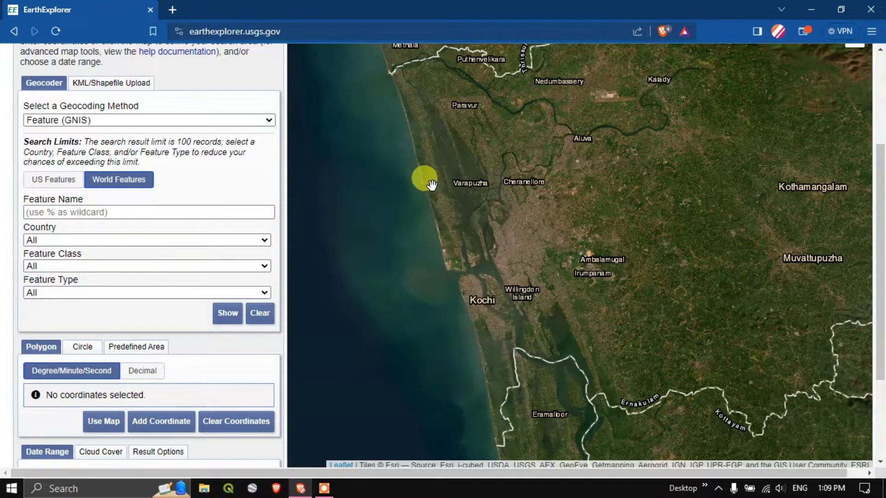
pyautogui.click(430, 169)
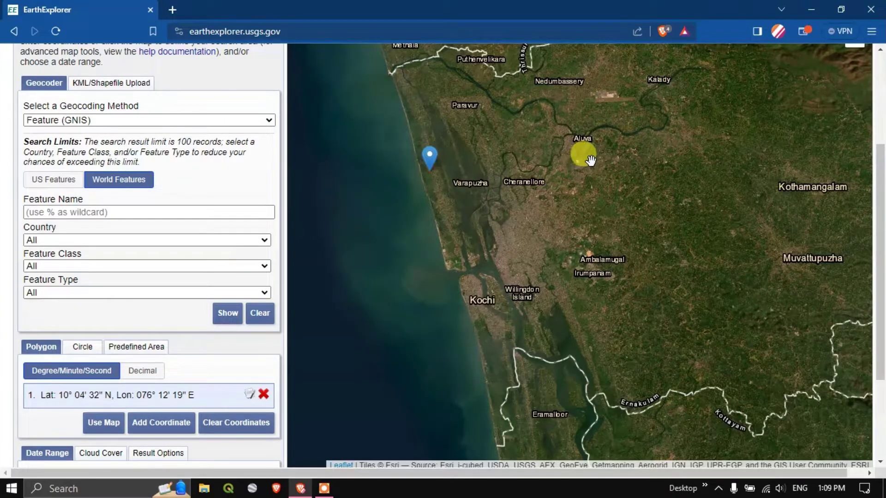
pyautogui.click(608, 164)
pyautogui.click(610, 316)
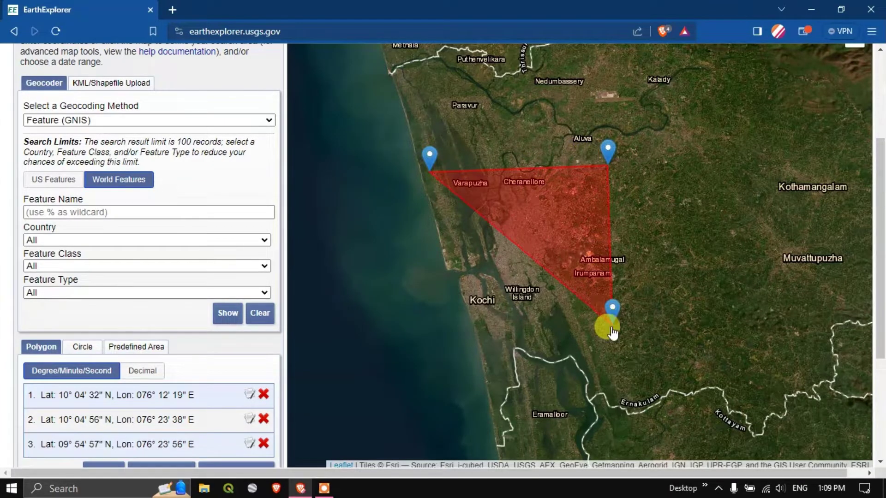
pyautogui.click(466, 333)
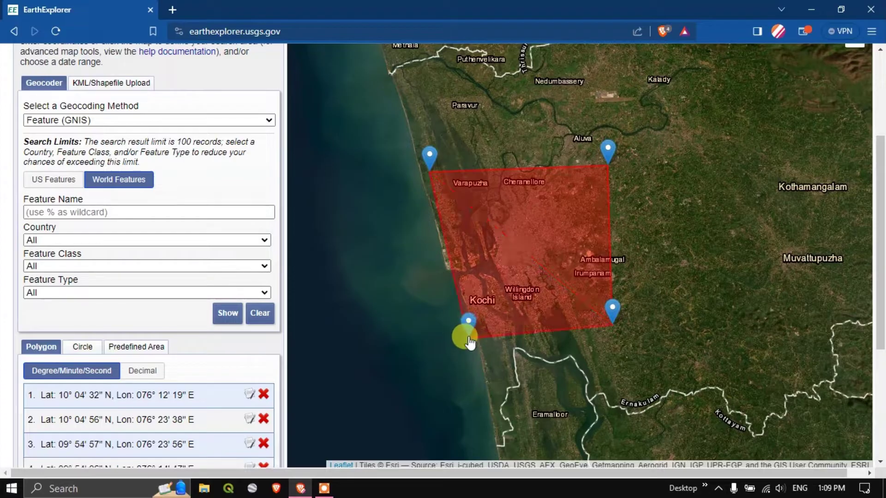
# Step: Drag the fourth and top-left corners onto the coast, top-left at Lat 10° 04' 34" N, Lon 076° 13' 15" E
pyautogui.moveTo(470, 341); pyautogui.dragTo(475, 316)
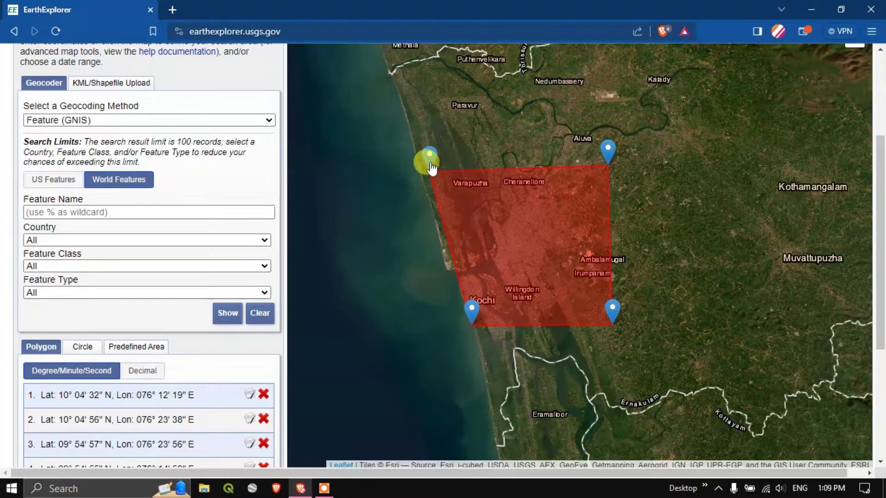
pyautogui.moveTo(431, 169)
pyautogui.mouseDown()
pyautogui.moveTo(413, 156)
pyautogui.moveTo(393, 159)
pyautogui.moveTo(397, 167)
pyautogui.moveTo(440, 162)
pyautogui.mouseUp()
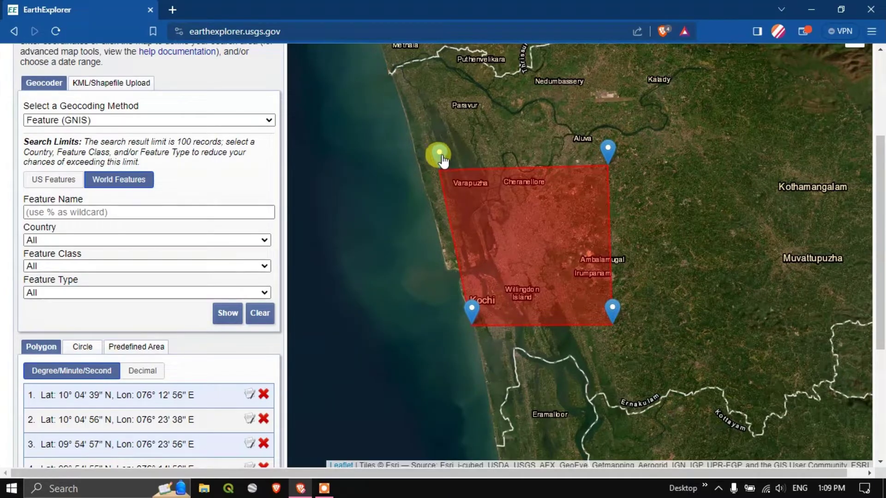
pyautogui.moveTo(446, 156); pyautogui.dragTo(449, 162)
pyautogui.scroll(-2, 193, 351)
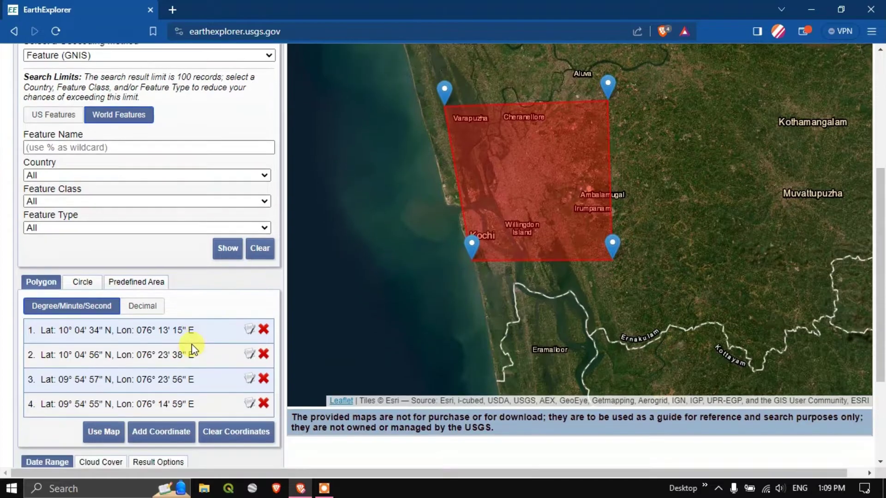
pyautogui.scroll(-4, 206, 318)
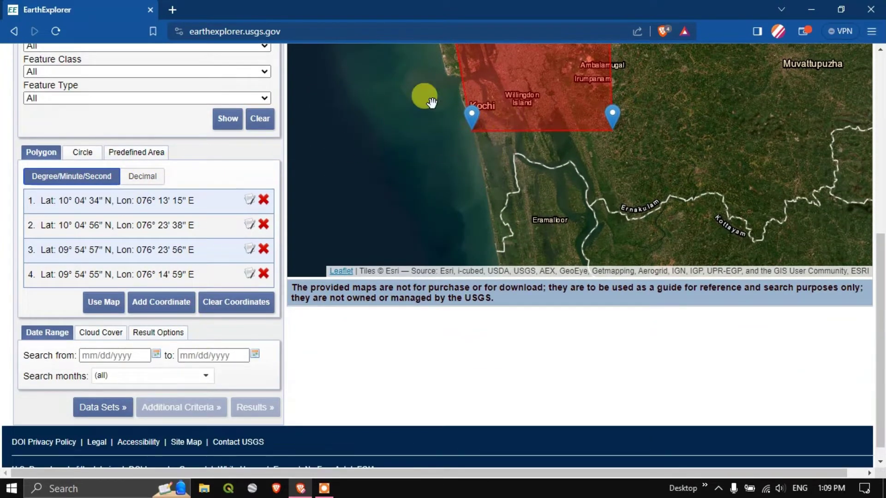
# Step: Limit the Cloud Cover filter range to 0% - 18%
pyautogui.scroll(-1, 192, 233)
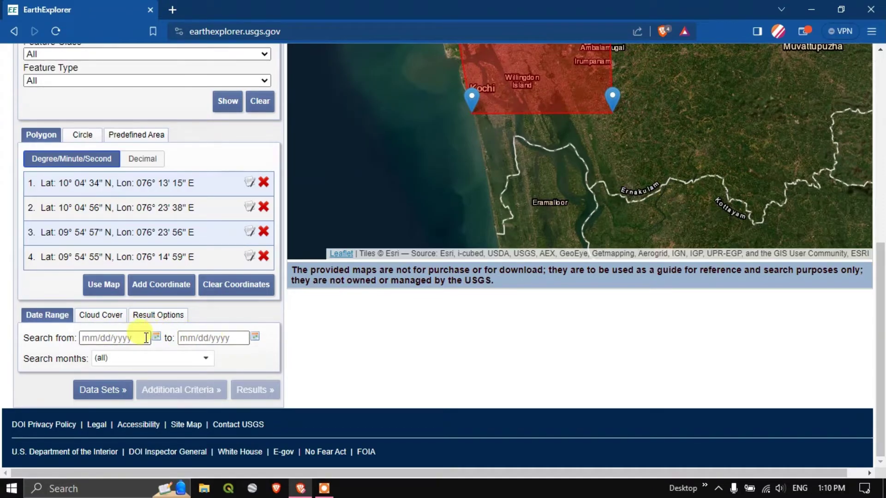
pyautogui.click(102, 318)
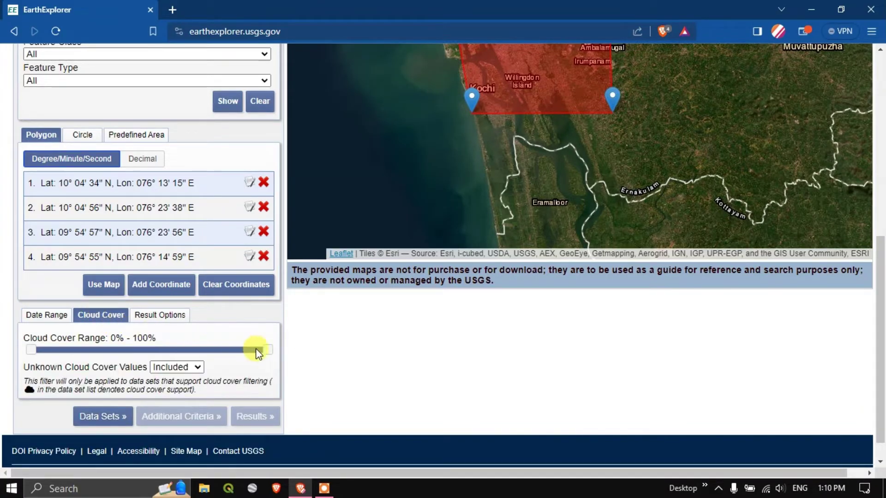
pyautogui.moveTo(268, 351); pyautogui.dragTo(70, 358)
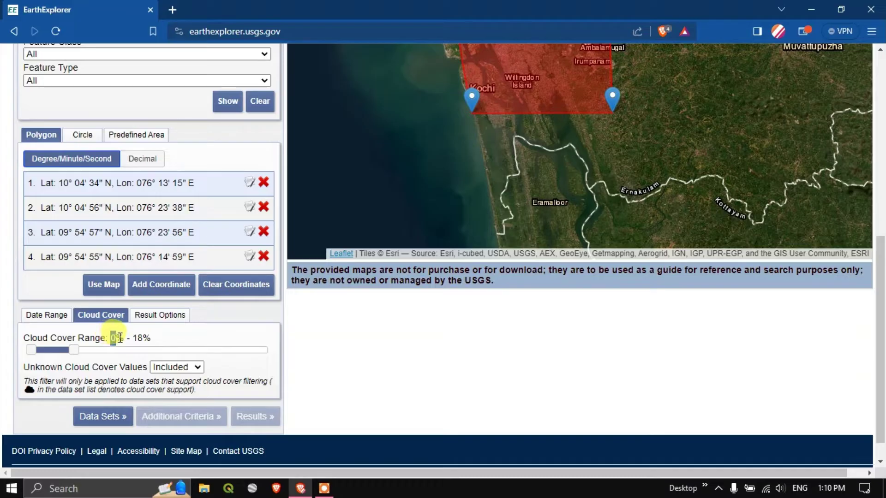
pyautogui.moveTo(125, 336); pyautogui.dragTo(145, 336)
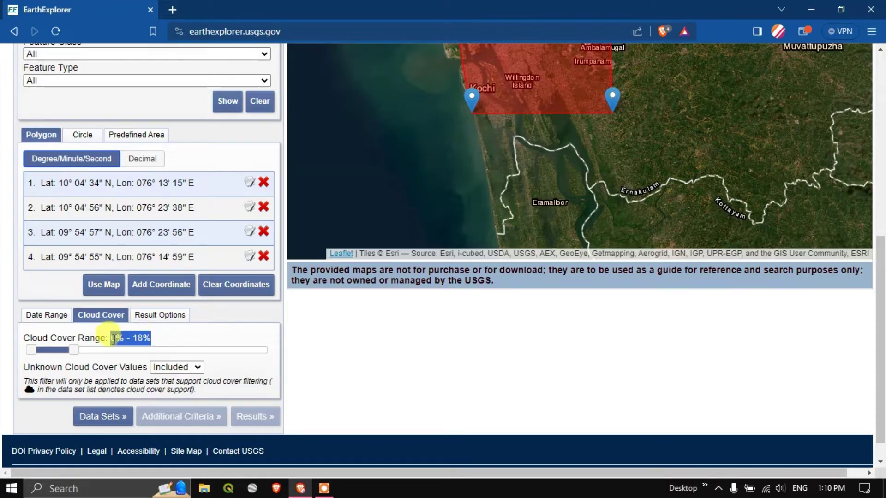
pyautogui.click(183, 341)
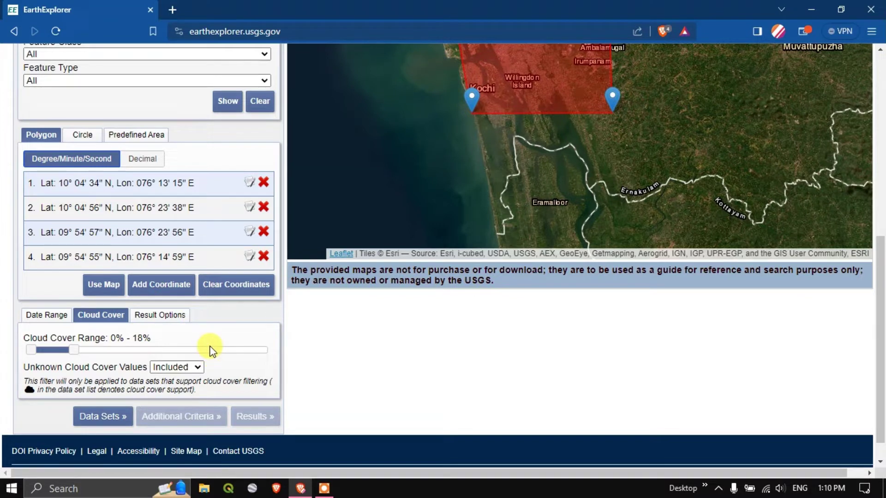
pyautogui.scroll(-1, 208, 352)
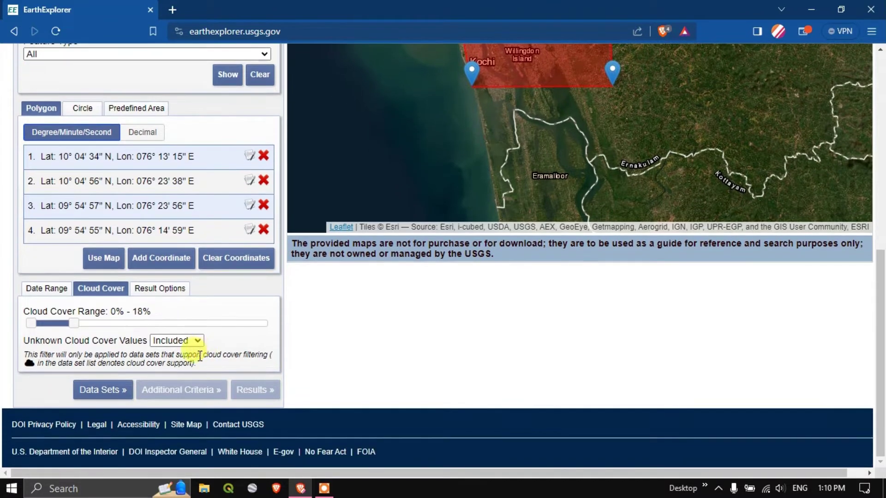
# Step: Select the Landsat 8-9 OLI/TIRS C2 L1 data set under Landsat Collection 2 Level-1 and dismiss its notice
pyautogui.click(108, 394)
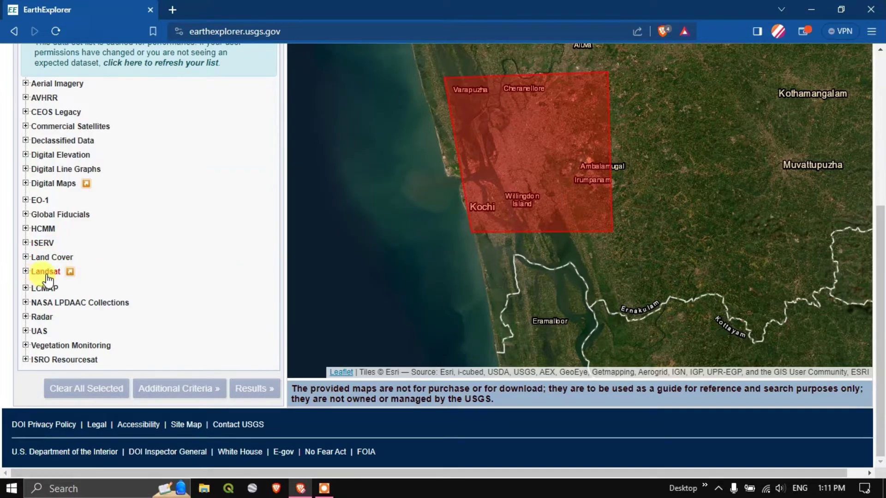
pyautogui.scroll(4, 90, 275)
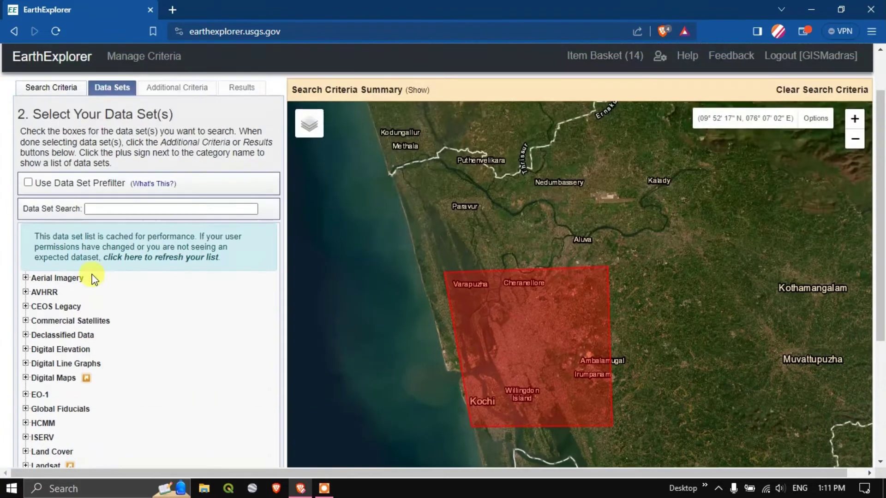
pyautogui.scroll(-4, 92, 273)
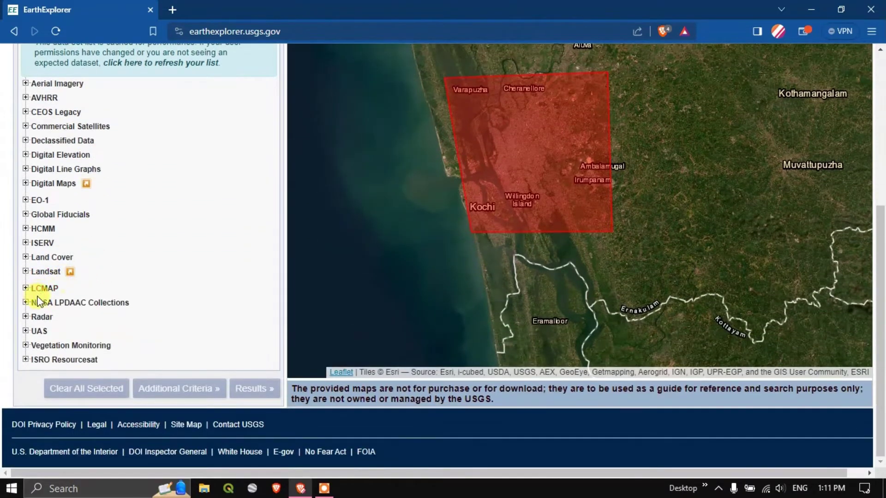
pyautogui.click(25, 272)
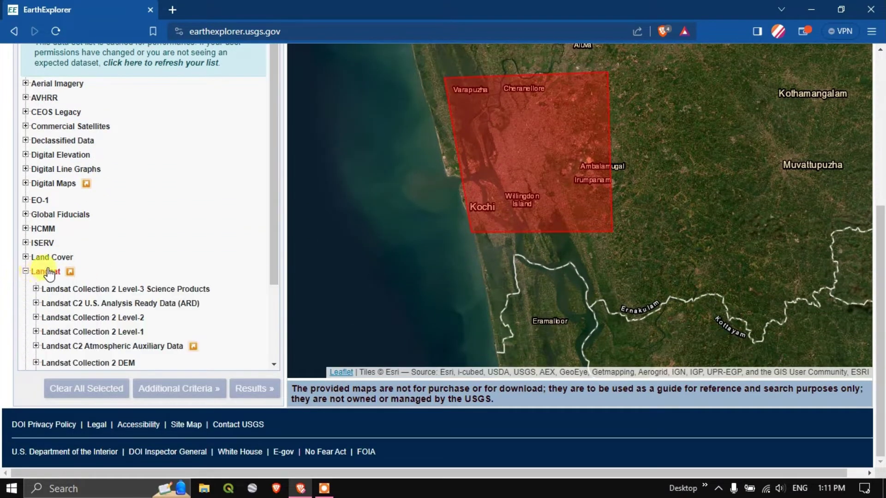
pyautogui.scroll(-2, 24, 272)
pyautogui.scroll(-1, 55, 228)
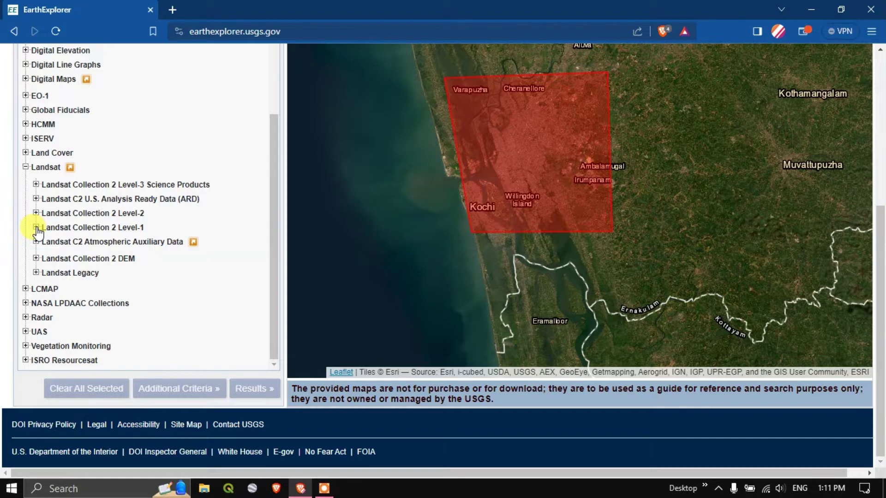
pyautogui.click(36, 228)
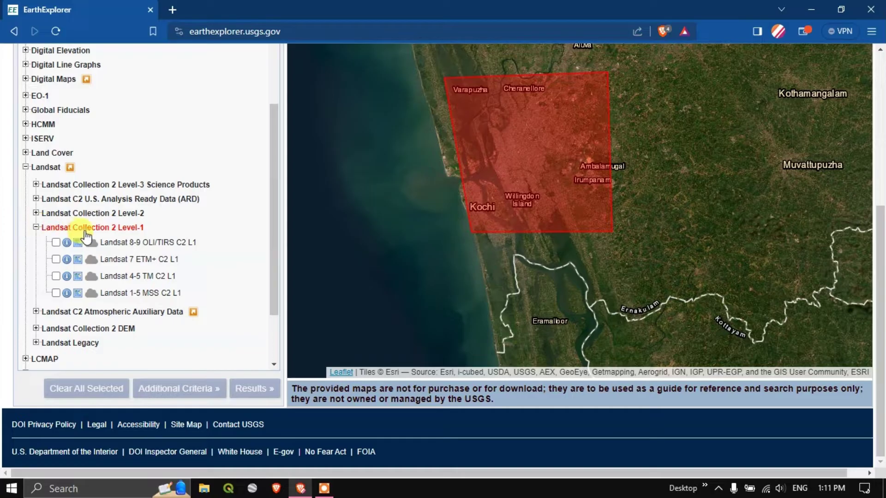
pyautogui.click(56, 243)
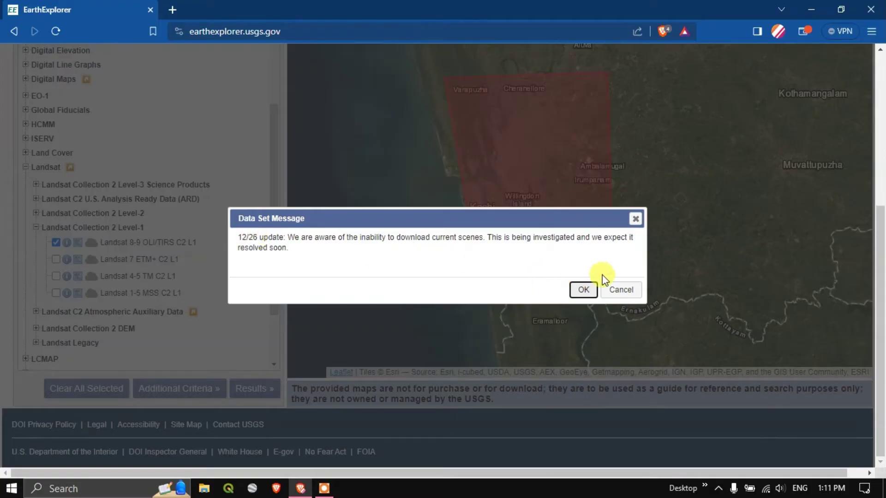
pyautogui.click(582, 290)
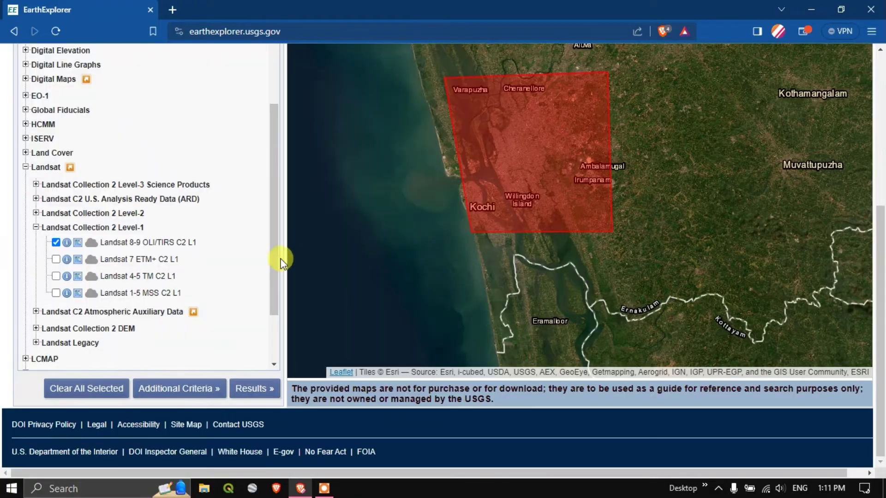
pyautogui.scroll(-2, 190, 261)
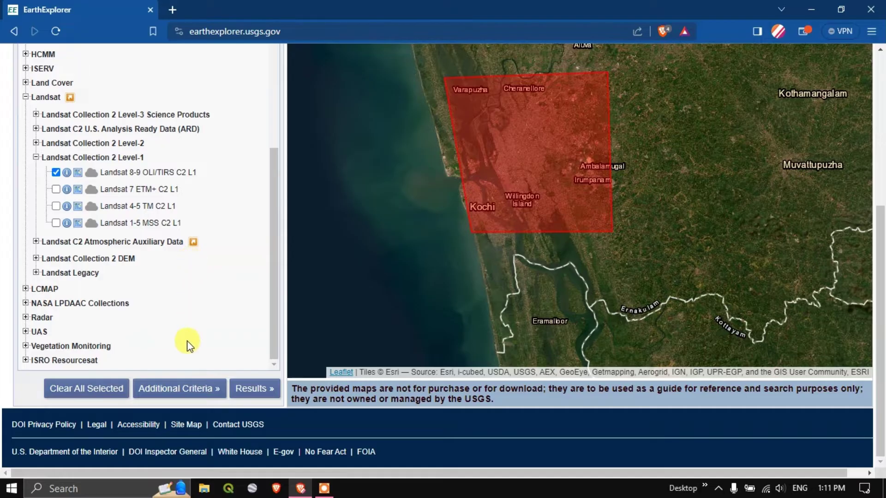
# Step: Set the Satellite criterion to 8 in Additional Criteria
pyautogui.click(175, 390)
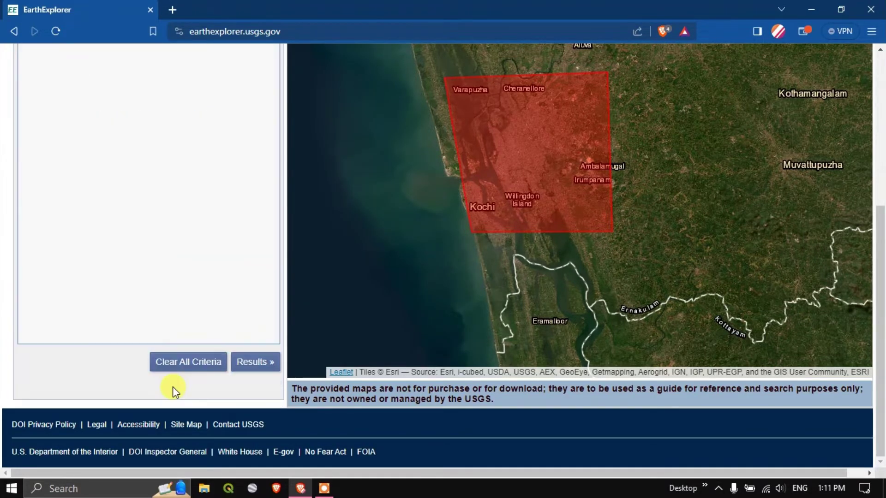
pyautogui.scroll(1, 160, 263)
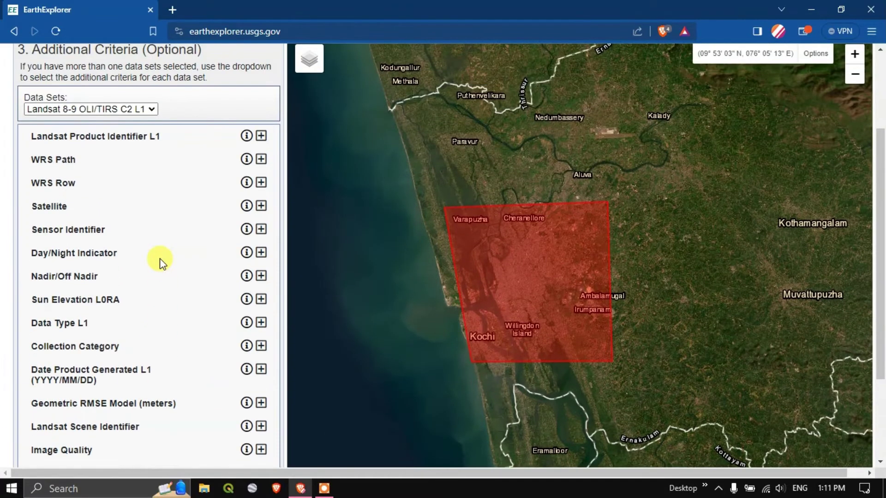
pyautogui.click(261, 160)
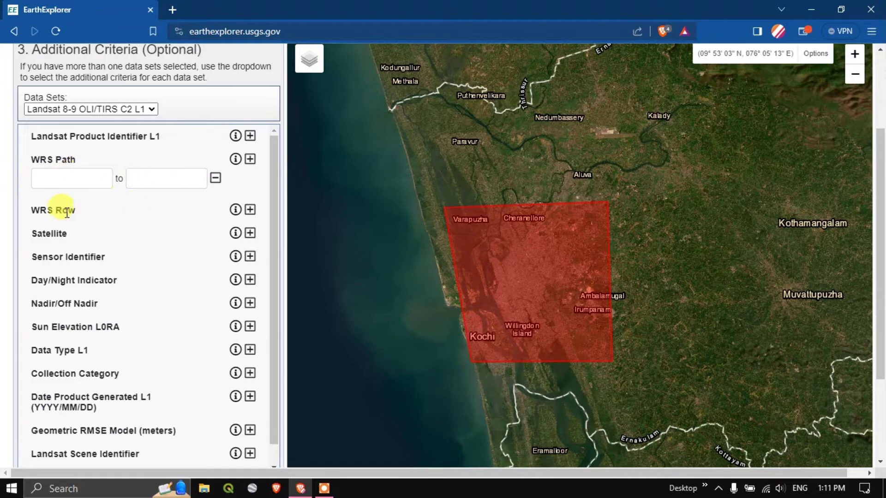
pyautogui.click(217, 177)
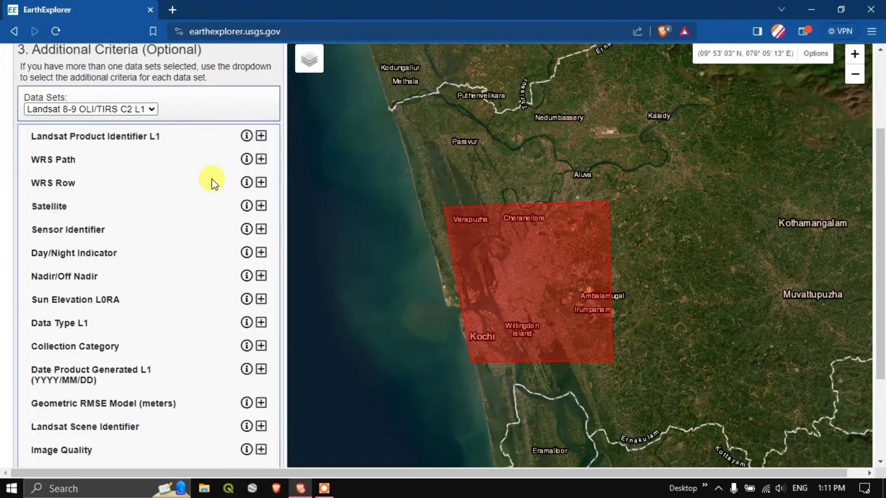
pyautogui.click(261, 207)
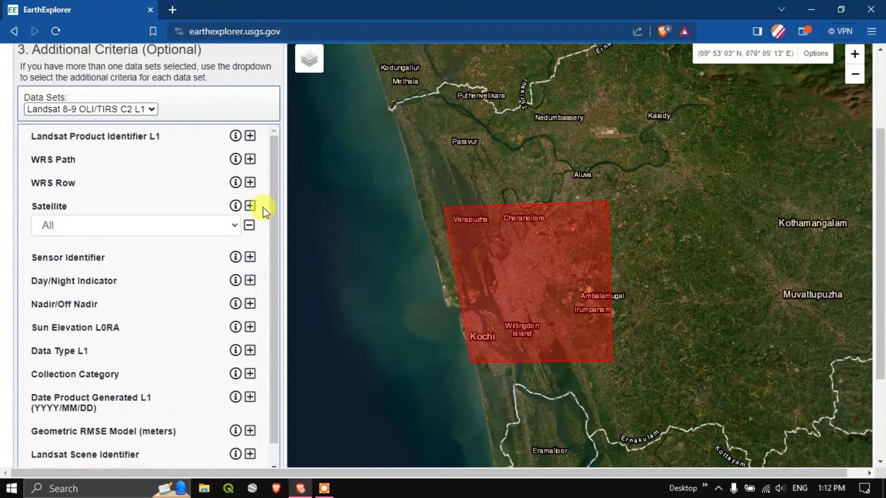
pyautogui.click(224, 223)
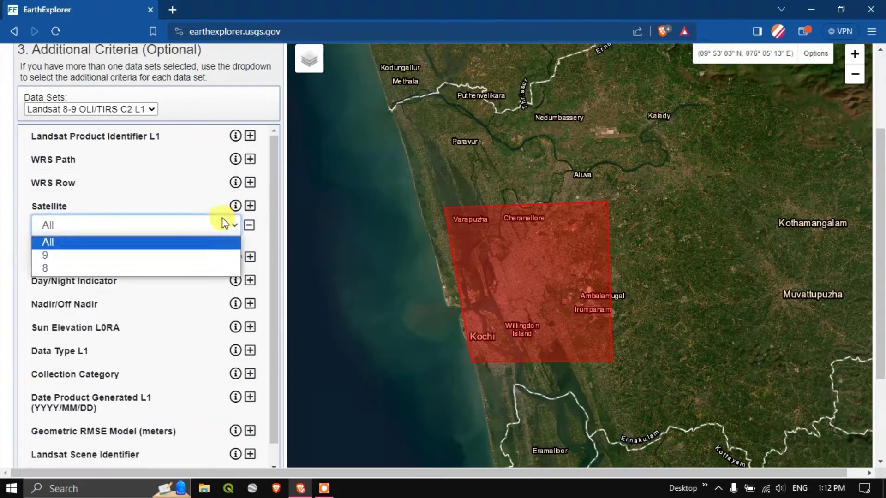
pyautogui.click(51, 268)
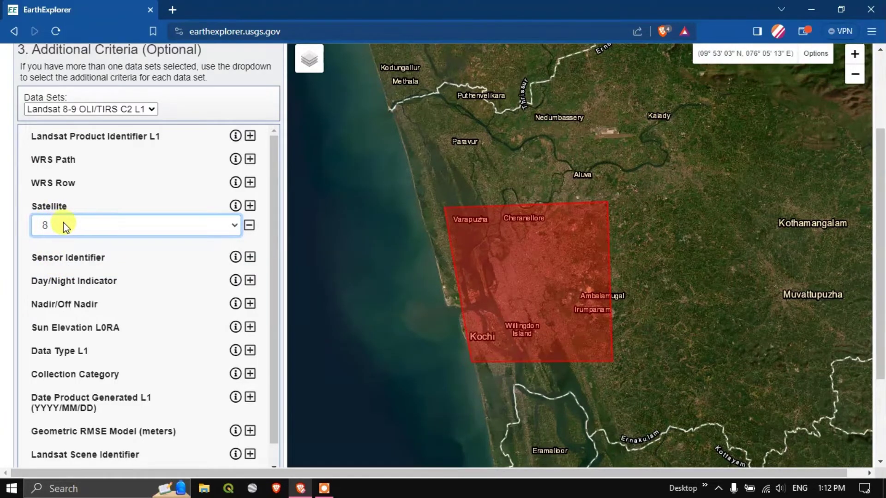
# Step: Expand the Day/Night Indicator filter, view its choices, then collapse it unused
pyautogui.scroll(-1, 108, 230)
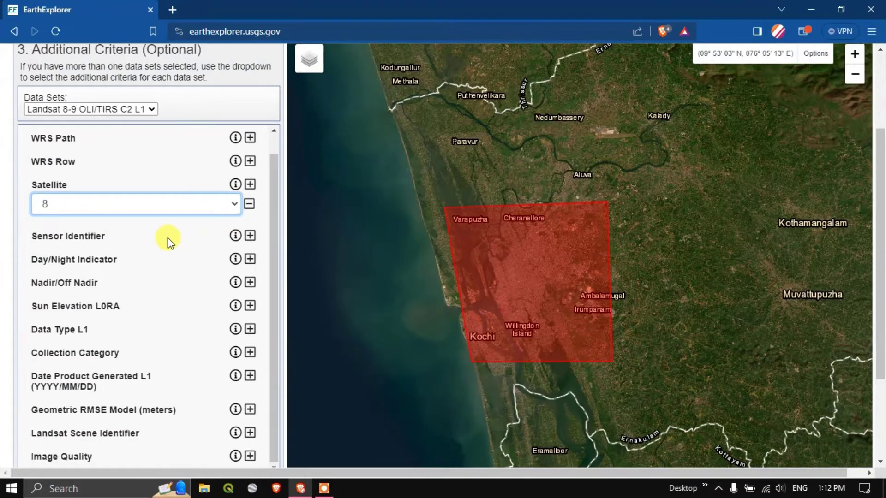
pyautogui.scroll(-3, 164, 239)
pyautogui.click(250, 129)
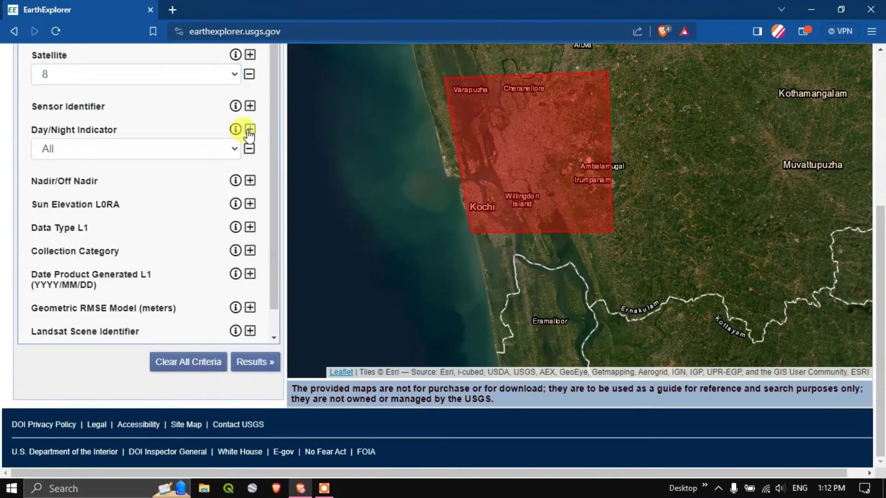
pyautogui.click(94, 151)
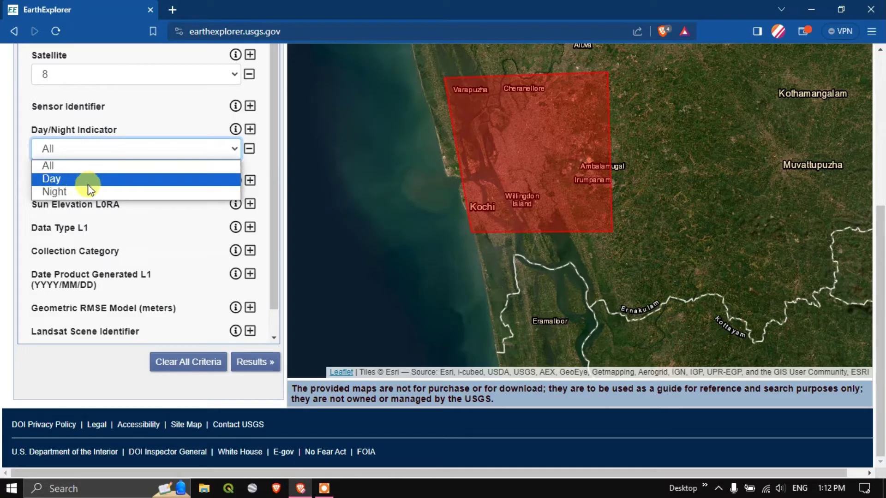
pyautogui.click(249, 148)
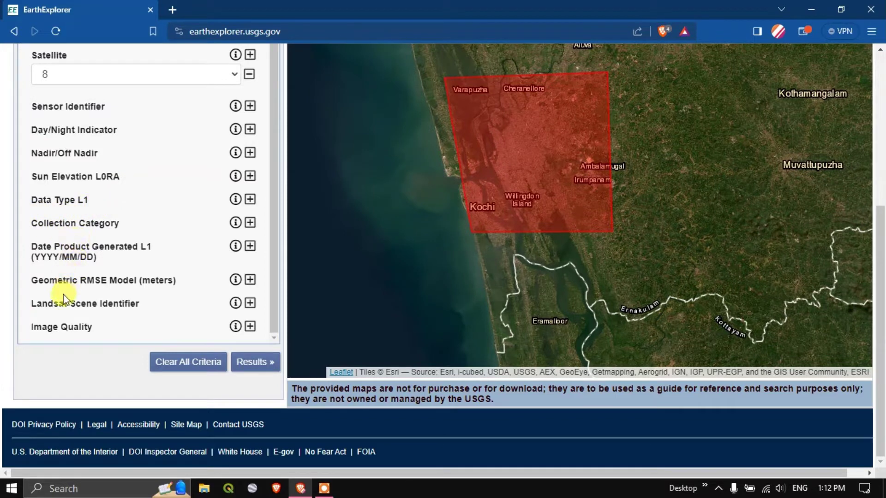
# Step: List the 65 matching scenes and overlay the 2023/08/15 scene's footprint and browse image
pyautogui.click(250, 364)
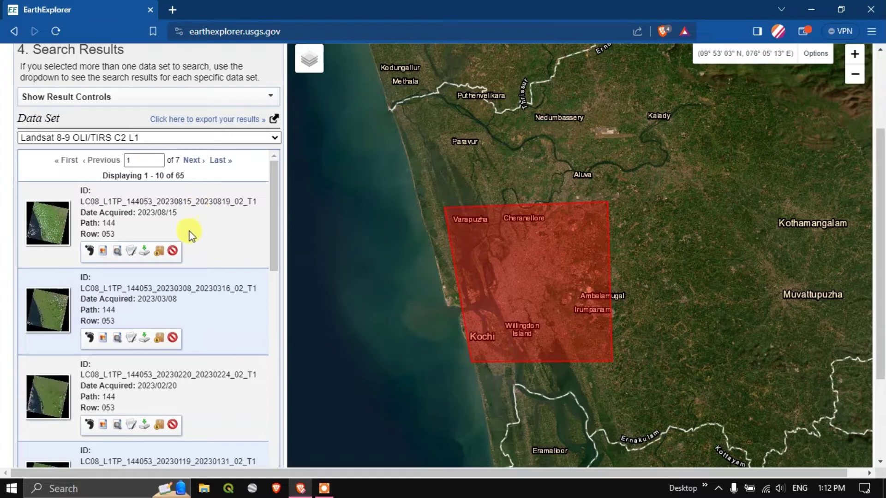
pyautogui.click(103, 251)
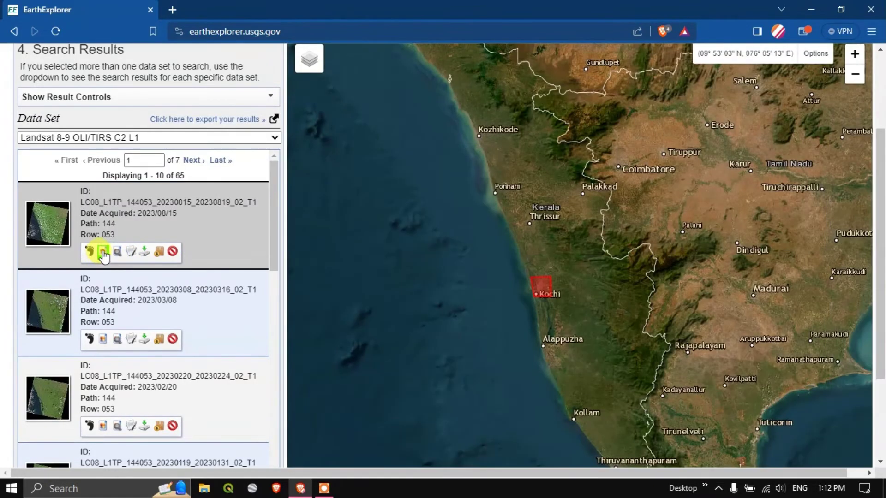
pyautogui.click(103, 252)
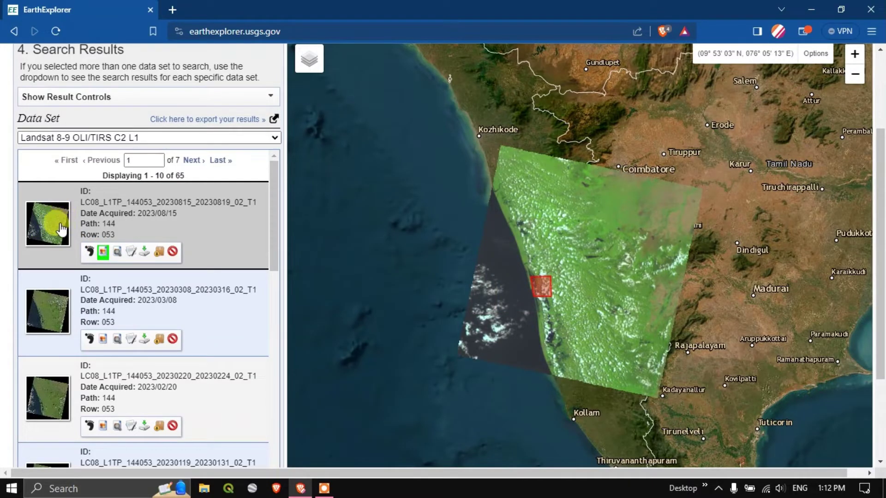
pyautogui.click(131, 255)
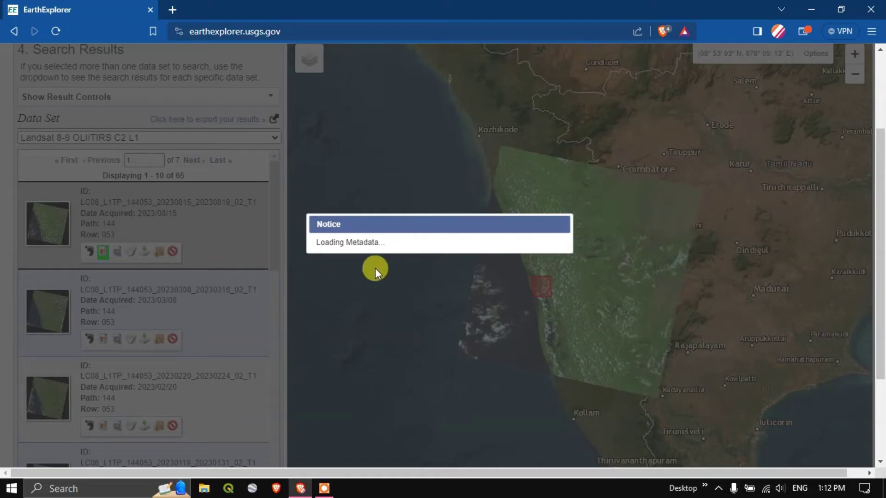
pyautogui.scroll(-4, 427, 274)
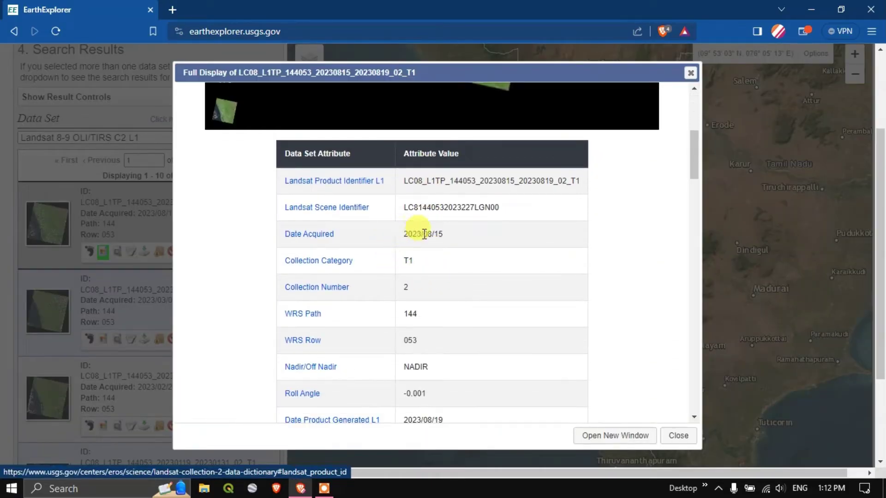
pyautogui.scroll(-1, 411, 255)
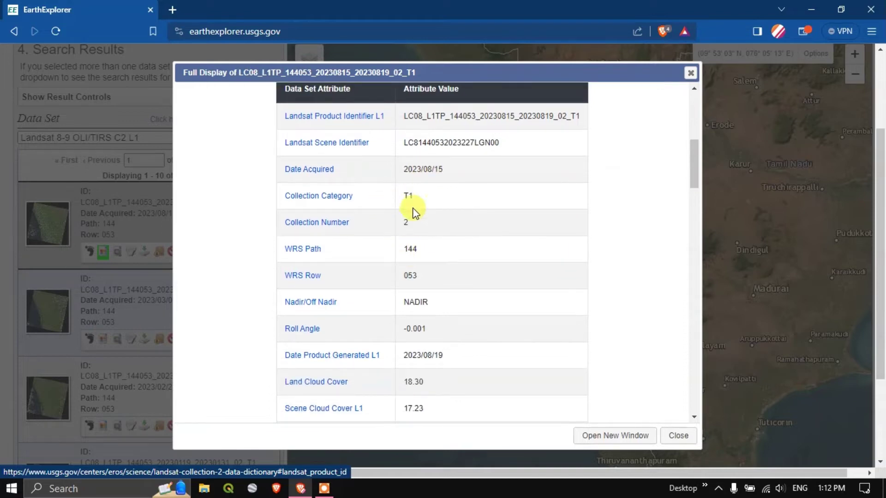
pyautogui.scroll(-1, 410, 253)
pyautogui.scroll(-1, 410, 253)
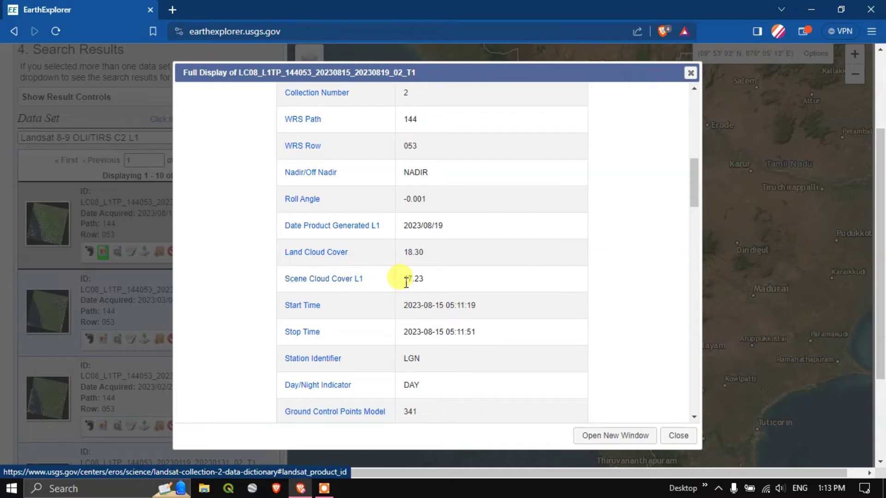
pyautogui.scroll(-3, 429, 283)
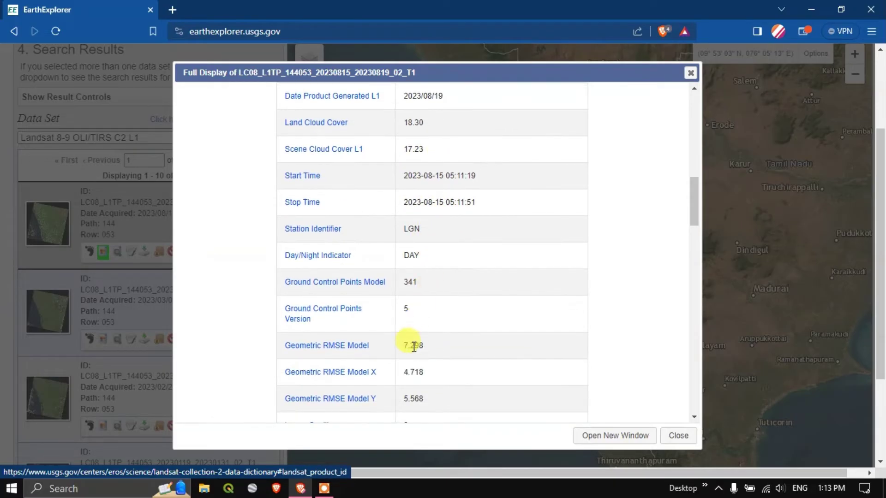
pyautogui.scroll(-2, 410, 318)
pyautogui.scroll(-12, 414, 309)
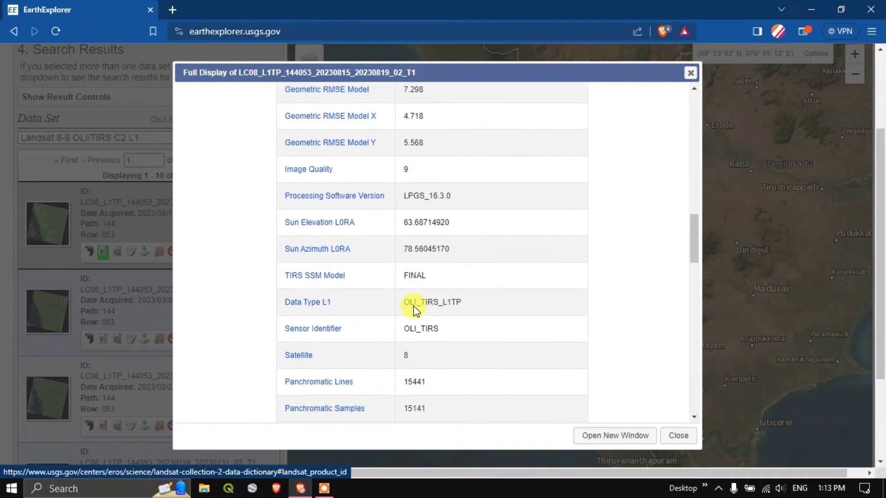
pyautogui.click(678, 436)
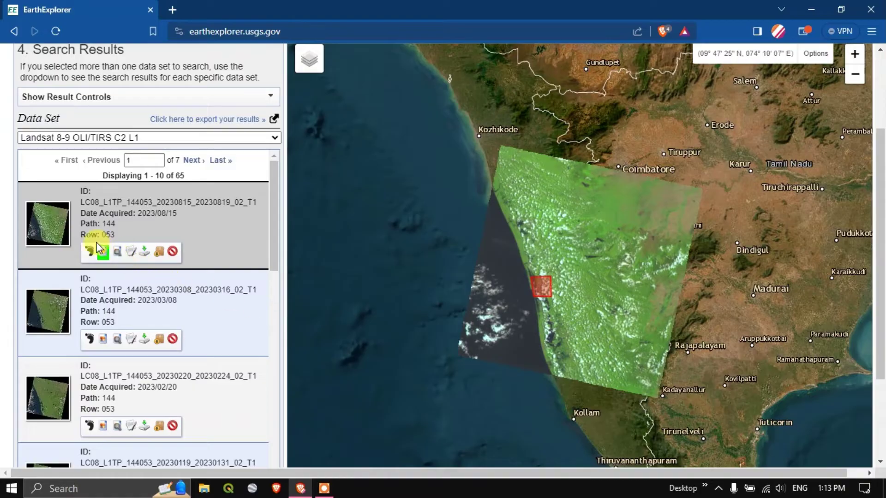
# Step: Clear the 2023/08/15 overlay, then preview and remove the 2023/03/08 and 2023/01/03 scene overlays
pyautogui.click(104, 253)
pyautogui.scroll(-1, 124, 237)
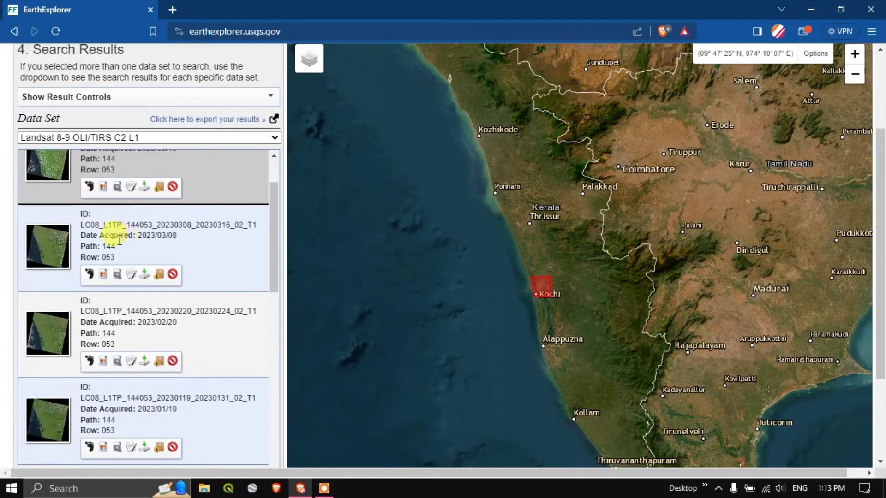
pyautogui.click(103, 275)
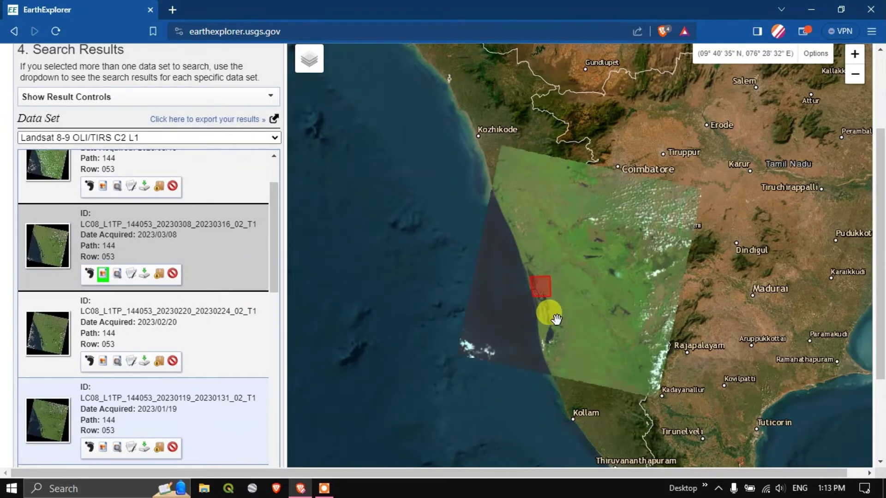
pyautogui.scroll(1, 546, 305)
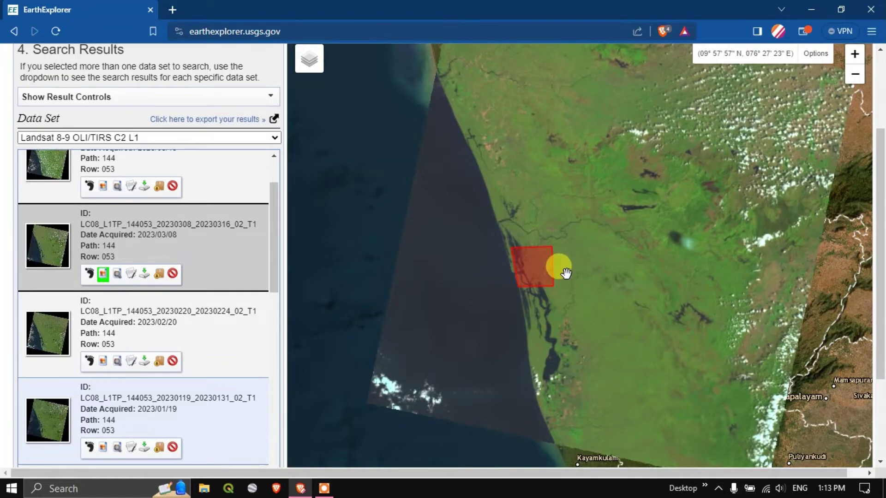
pyautogui.scroll(1, 561, 271)
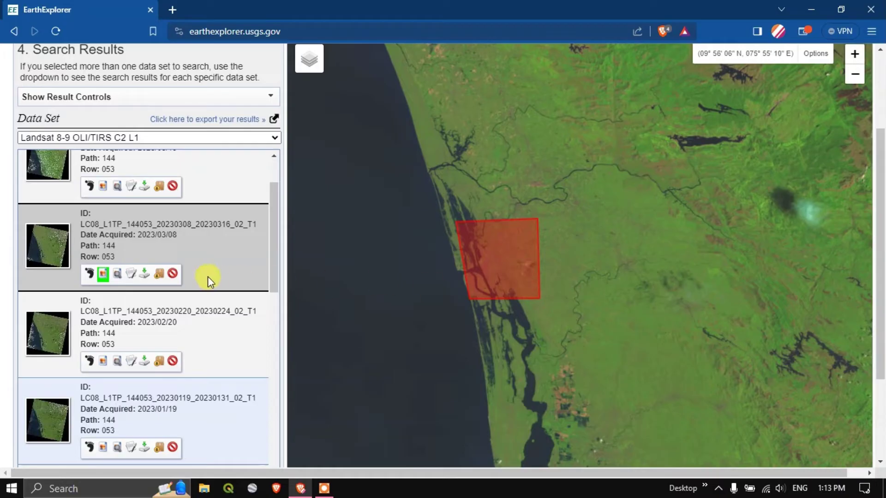
pyautogui.scroll(-1, 121, 305)
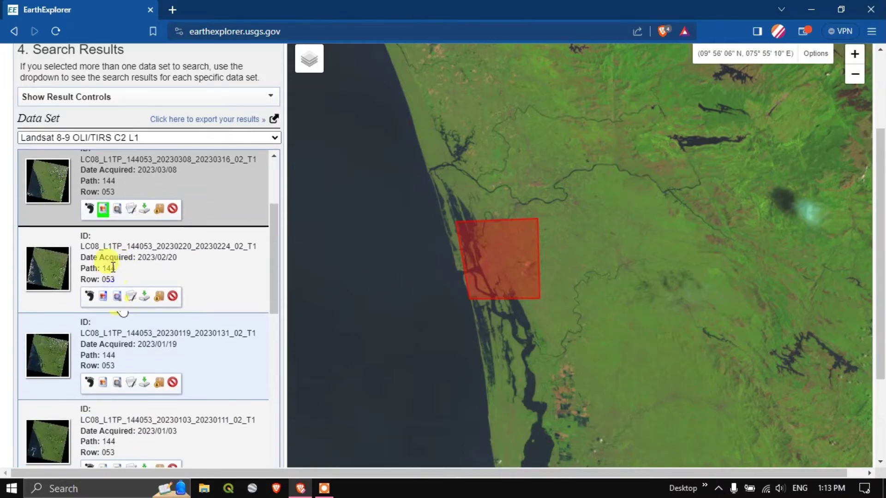
pyautogui.click(103, 221)
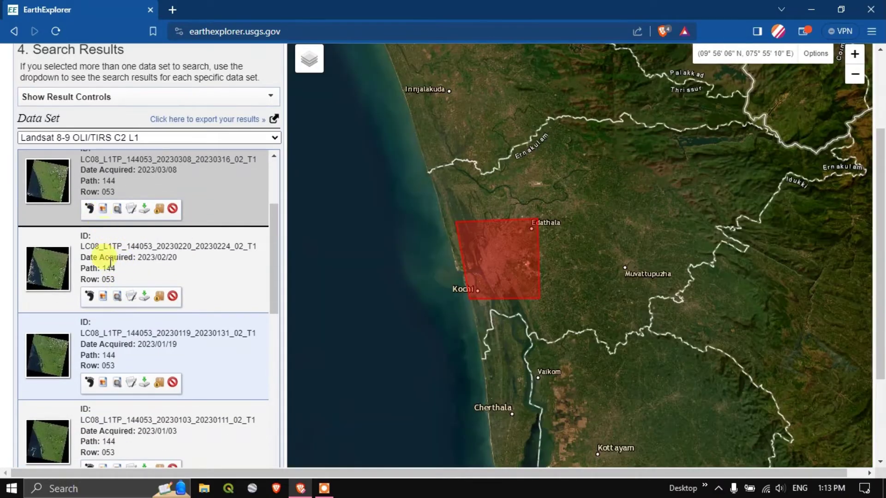
pyautogui.scroll(-2, 105, 272)
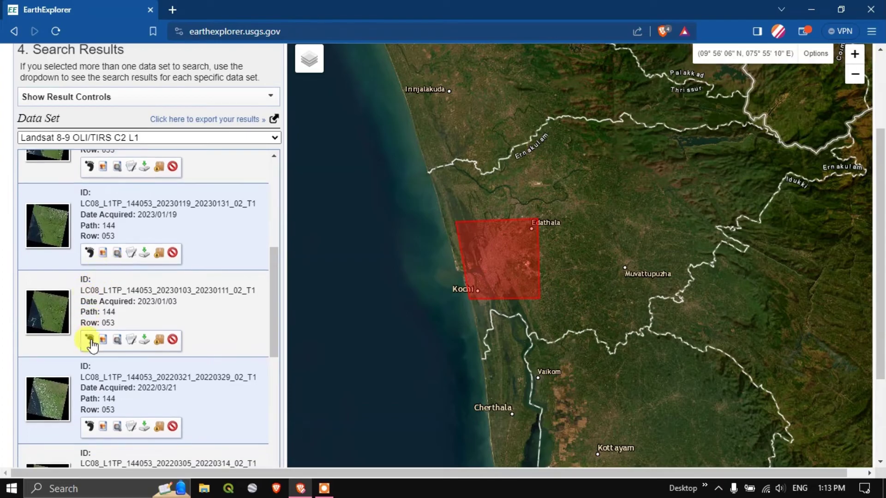
pyautogui.click(102, 342)
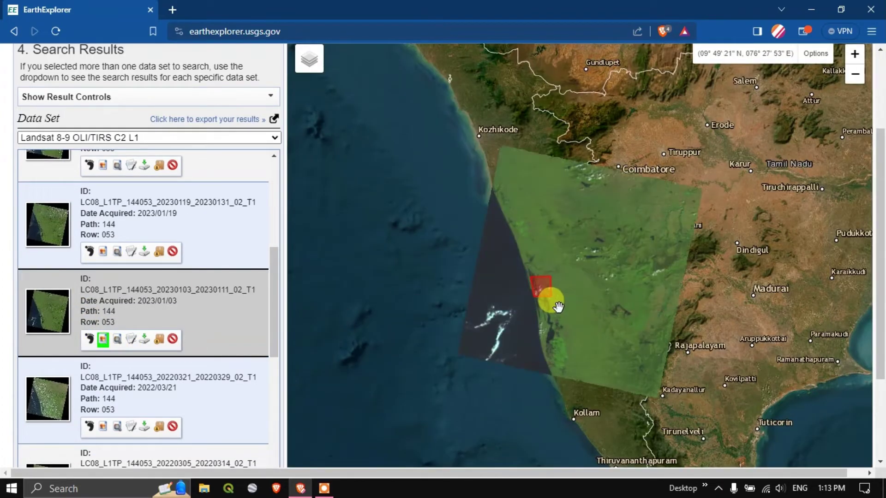
pyautogui.click(102, 340)
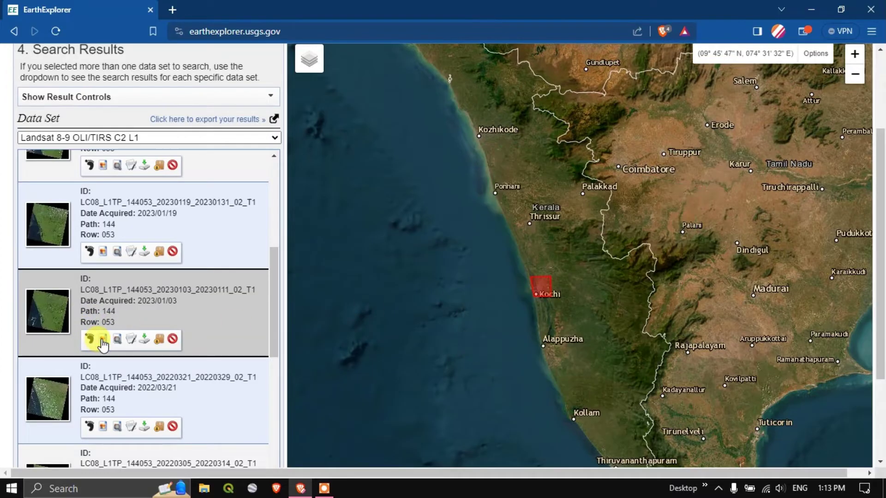
pyautogui.click(553, 316)
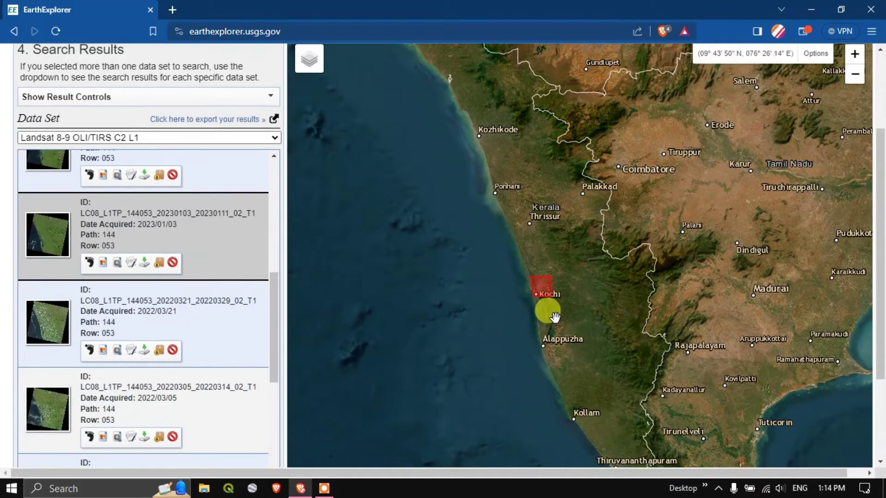
# Step: Compare the 2023/01/19 and 2023/01/03 dates, then overlay the 2022/01/16 scene over Kochi
pyautogui.scroll(4, 83, 219)
pyautogui.scroll(-3, 110, 217)
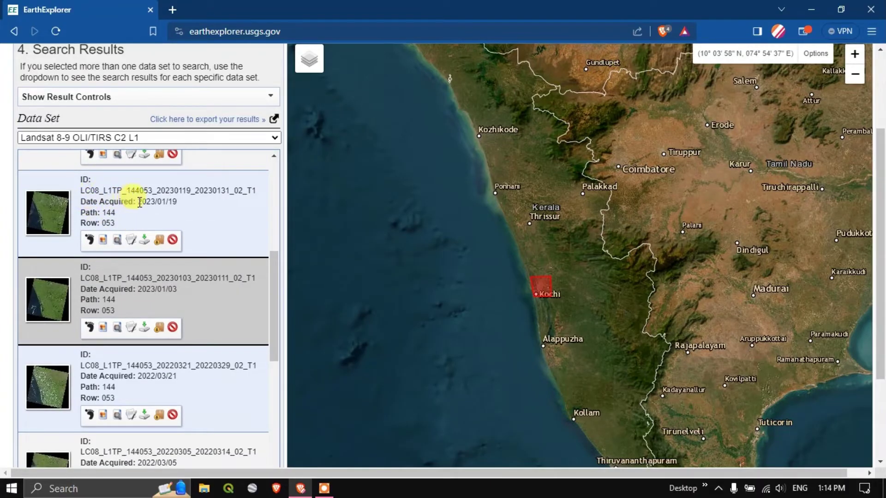
pyautogui.moveTo(139, 202); pyautogui.dragTo(179, 208)
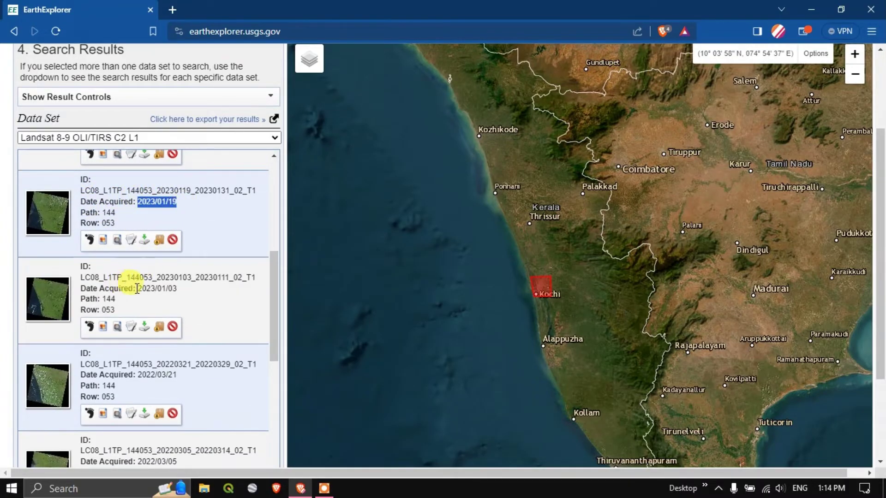
pyautogui.moveTo(138, 288); pyautogui.dragTo(182, 295)
pyautogui.scroll(-7, 134, 294)
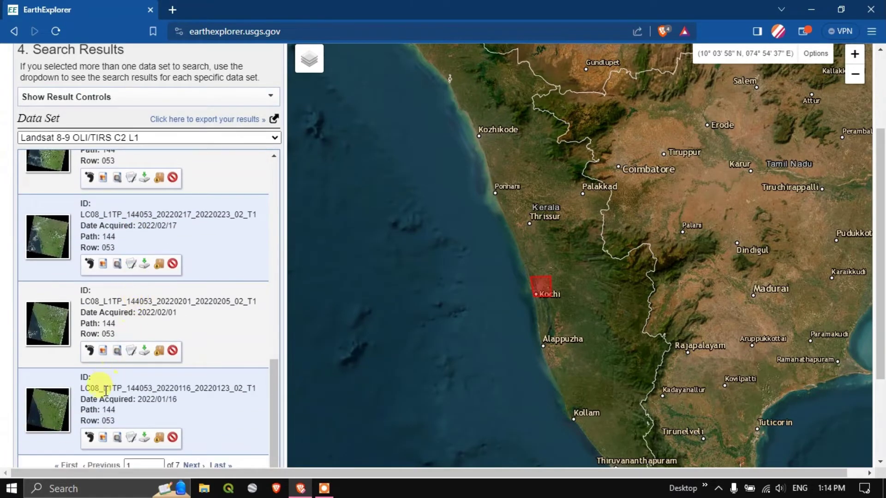
pyautogui.scroll(-3, 93, 385)
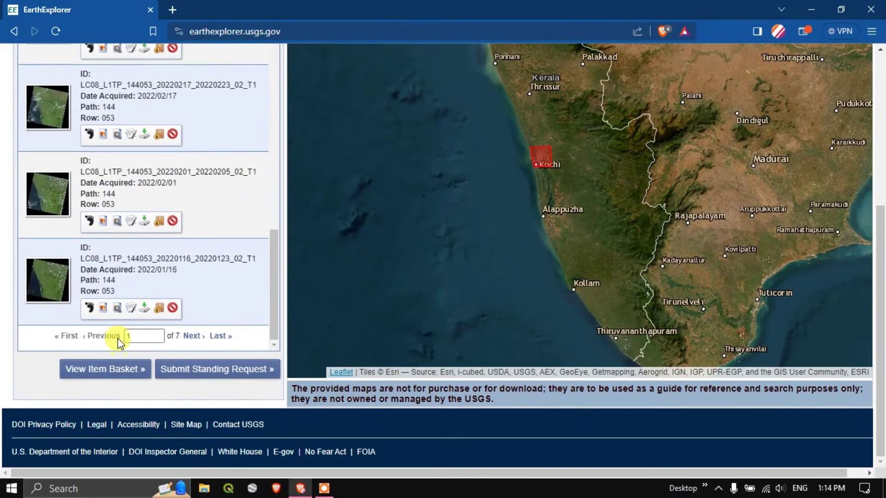
pyautogui.click(103, 309)
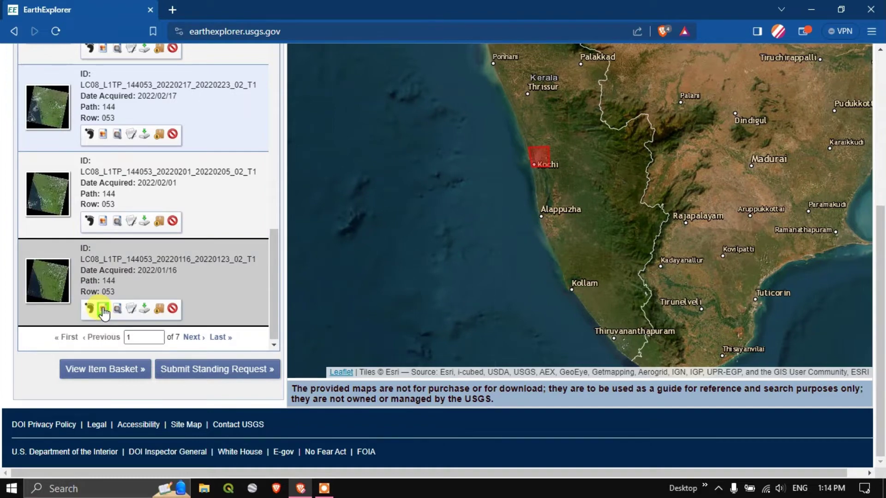
pyautogui.scroll(1, 577, 162)
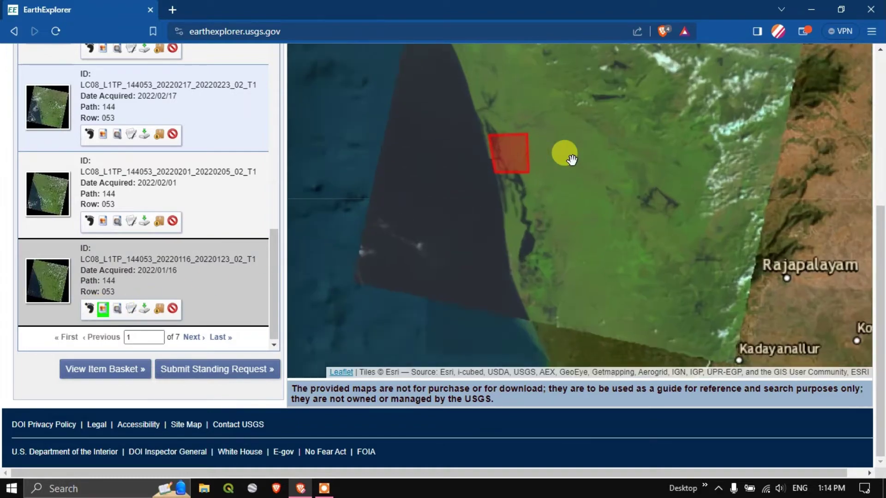
pyautogui.scroll(1, 530, 116)
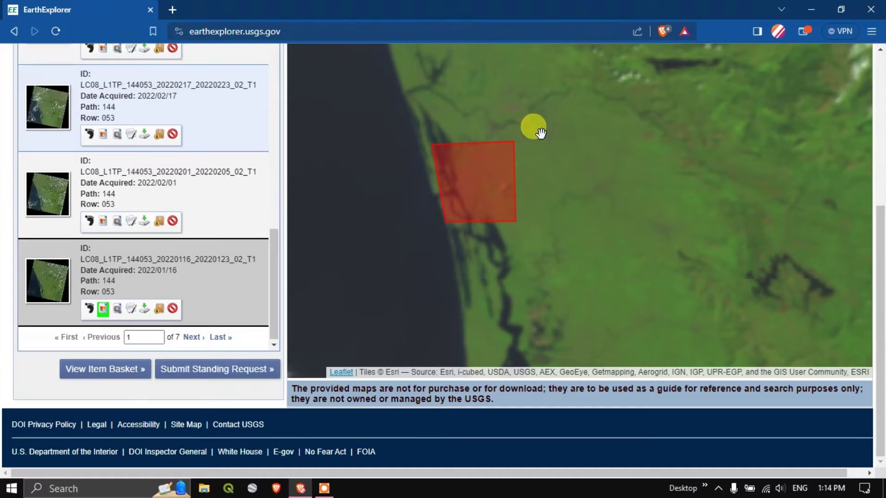
# Step: Show the 2022/01/16 scene's metadata and browse, then open its browse image in a new tab
pyautogui.click(130, 309)
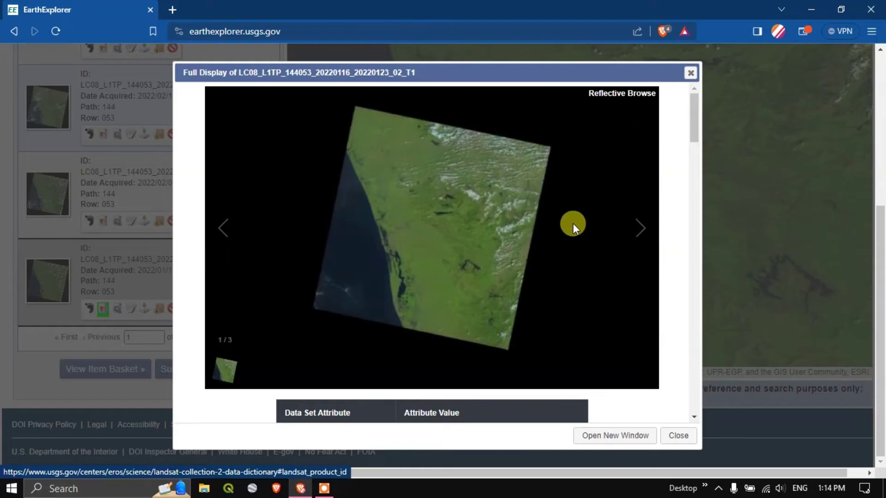
pyautogui.click(426, 224)
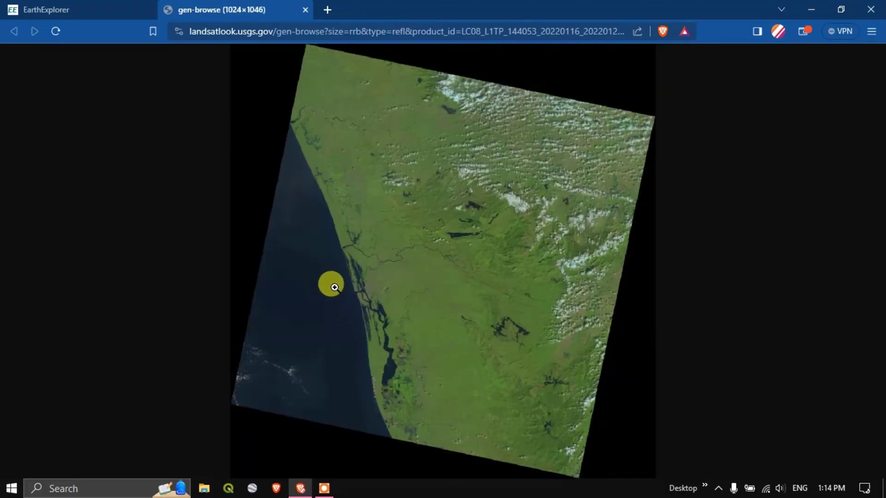
# Step: Enlarge the 2022/01/16 LandsatLook browse image of the Kochi coast to full resolution
pyautogui.click(368, 277)
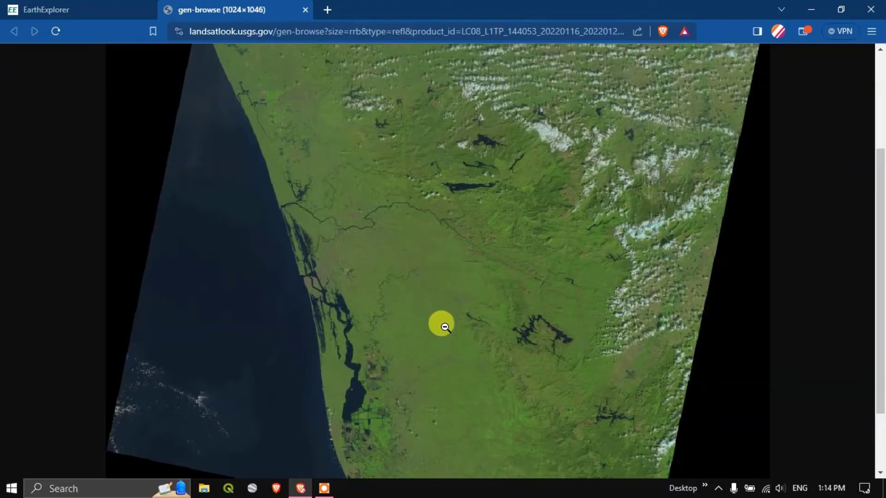
# Step: Shrink the browse image and return to EarthExplorer with the scene's full display closed
pyautogui.click(412, 189)
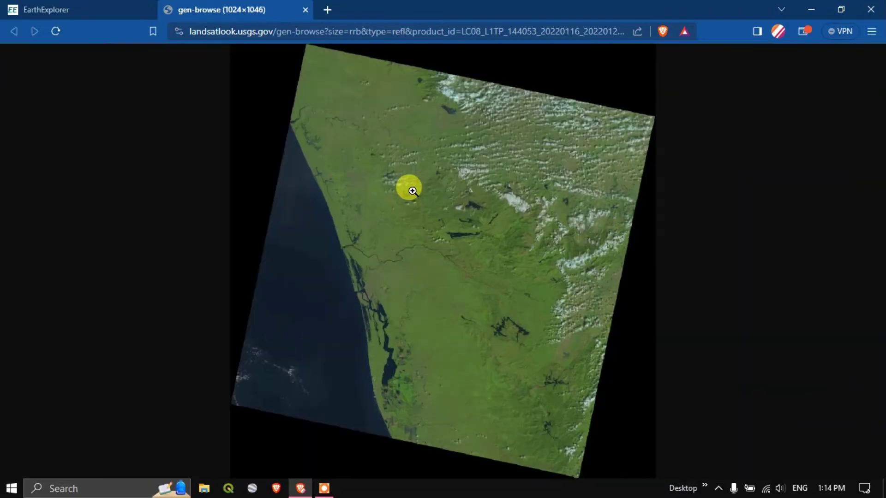
pyautogui.click(120, 7)
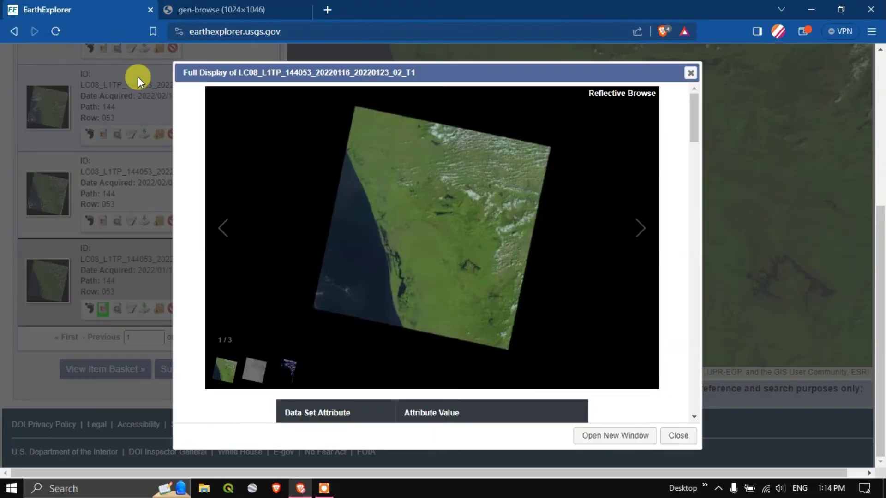
pyautogui.click(689, 73)
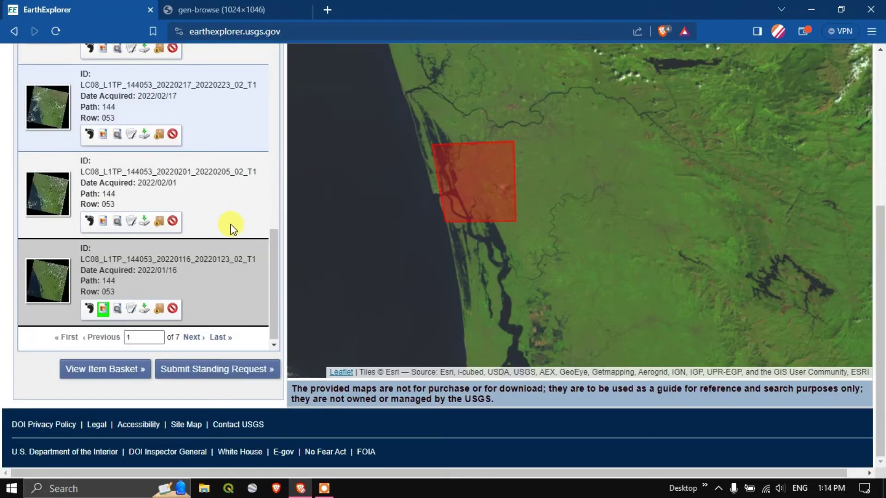
# Step: Scroll through the results list, highlighting the 2023/01/03 date, back to the 2022/01/16 scene
pyautogui.scroll(1, 199, 209)
pyautogui.scroll(20, 198, 208)
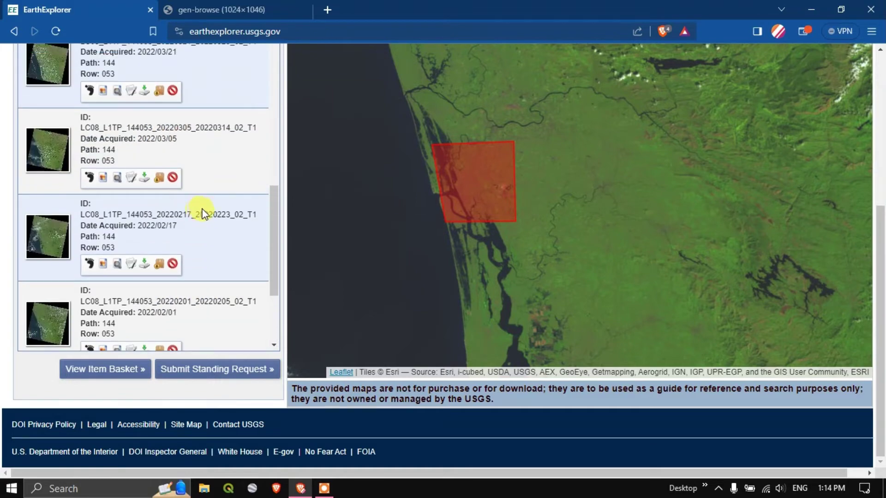
pyautogui.scroll(5, 233, 197)
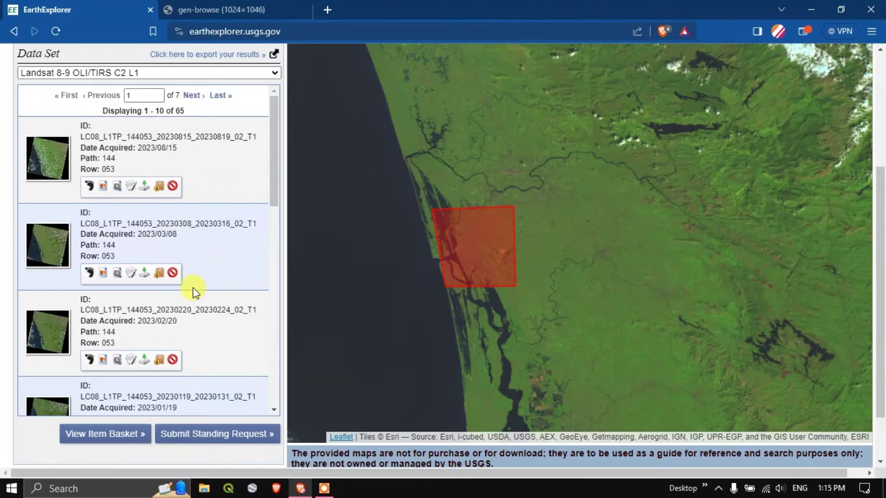
pyautogui.scroll(-5, 181, 288)
pyautogui.doubleClick(181, 288)
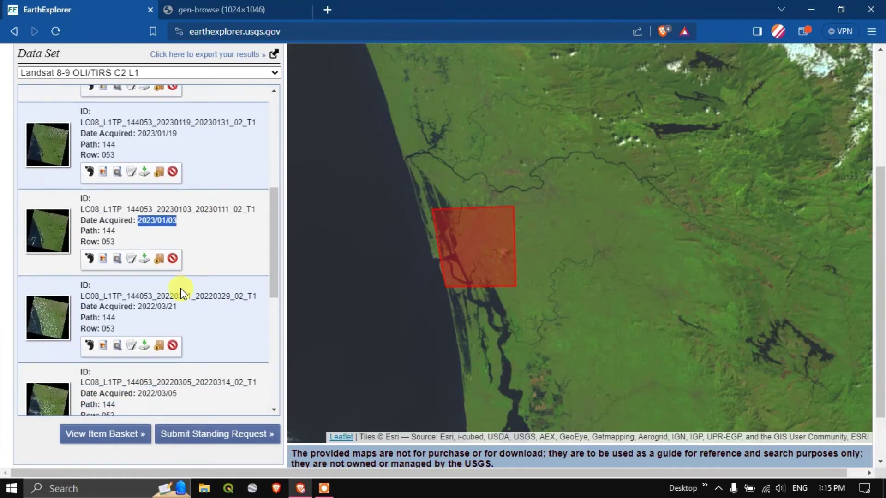
pyautogui.scroll(-7, 180, 288)
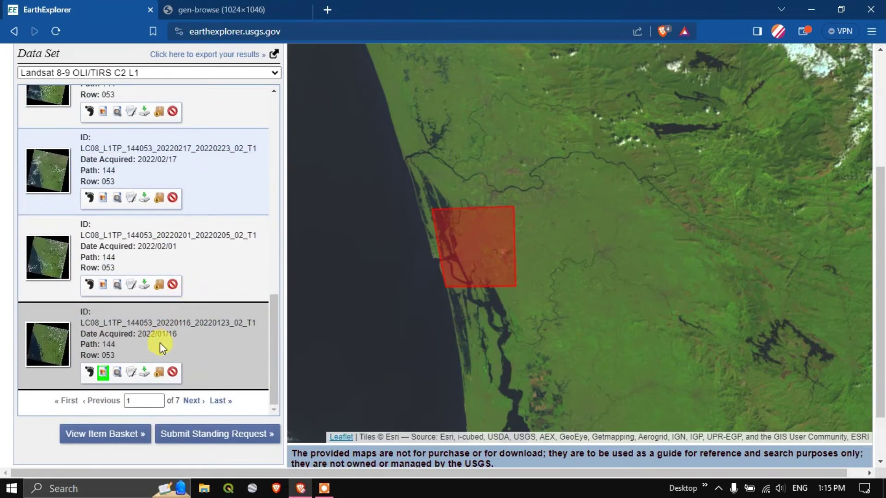
# Step: Review the 2022/01/16 scene's metadata, highlighting its acquisition date and 9.17 scene cloud cover, then close it
pyautogui.click(131, 373)
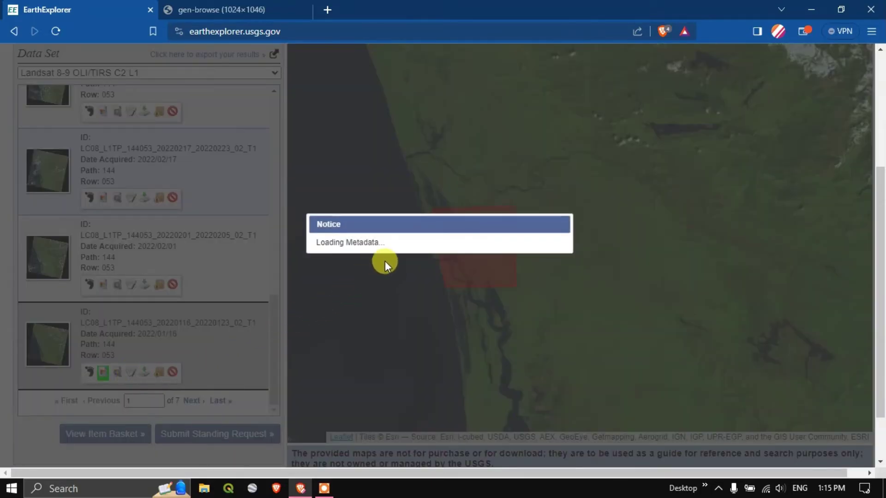
pyautogui.scroll(-3, 387, 259)
pyautogui.scroll(-3, 387, 259)
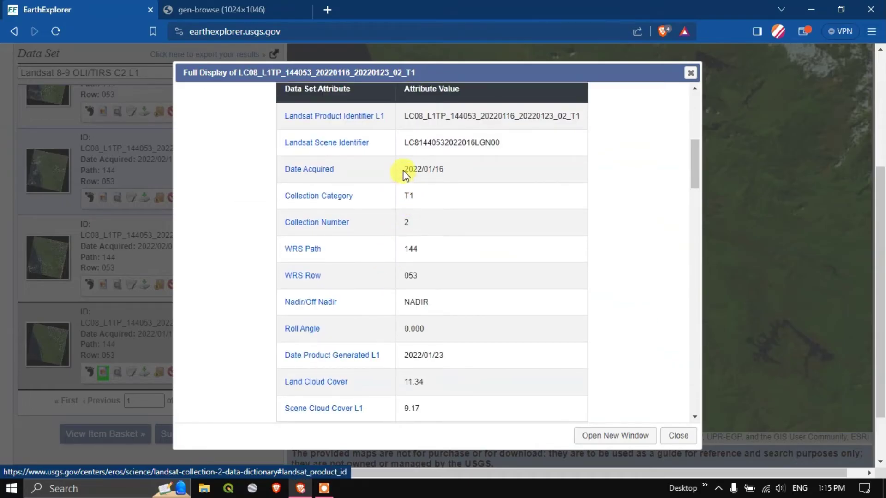
pyautogui.moveTo(405, 169); pyautogui.dragTo(441, 166)
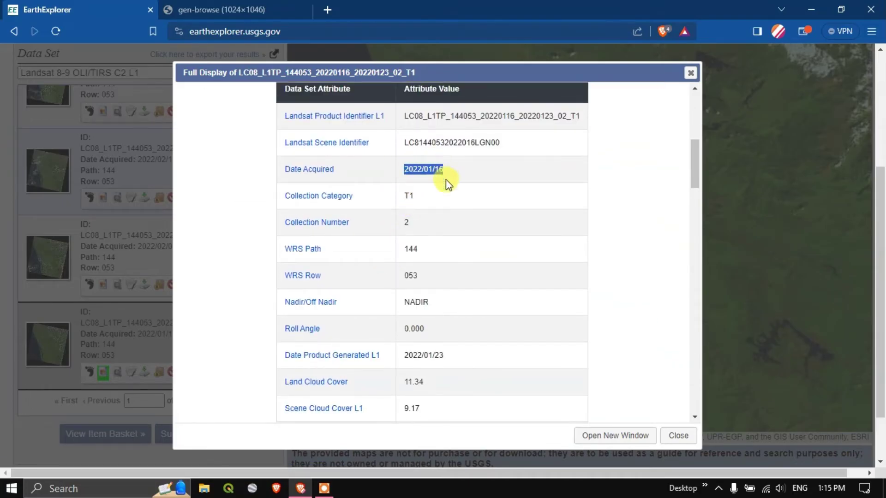
pyautogui.scroll(-3, 443, 247)
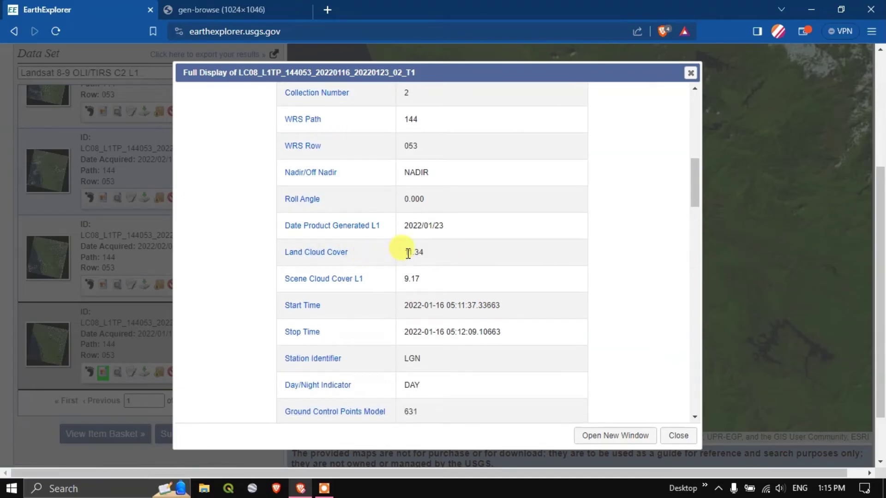
pyautogui.moveTo(427, 280); pyautogui.dragTo(412, 278)
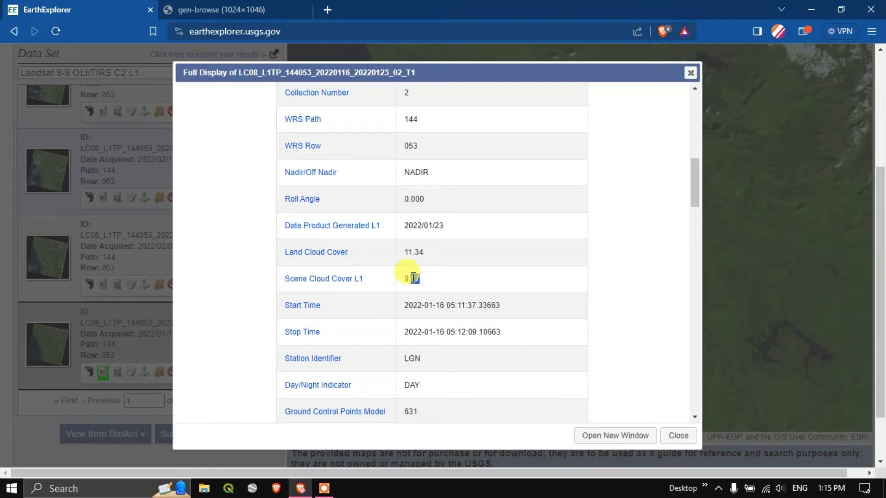
pyautogui.click(690, 73)
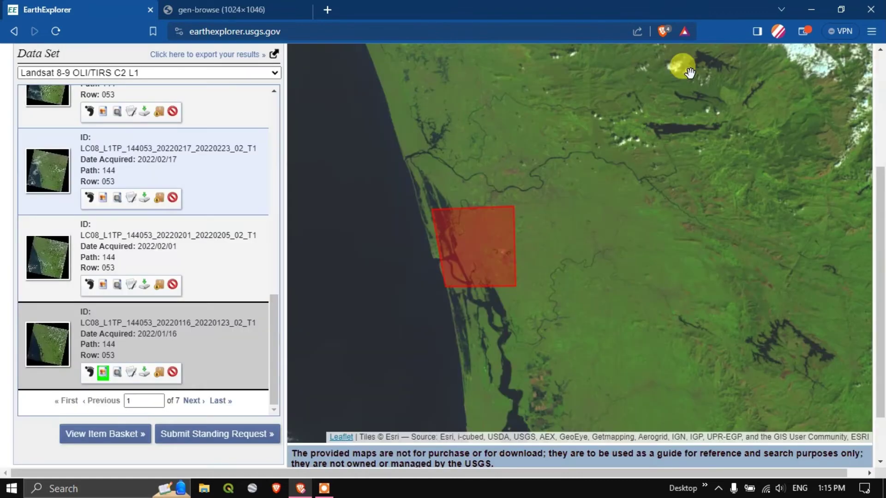
# Step: Open the 2022/01/16 scene's download options and choose the 1.08 GiB Level-1 Product Bundle
pyautogui.click(144, 374)
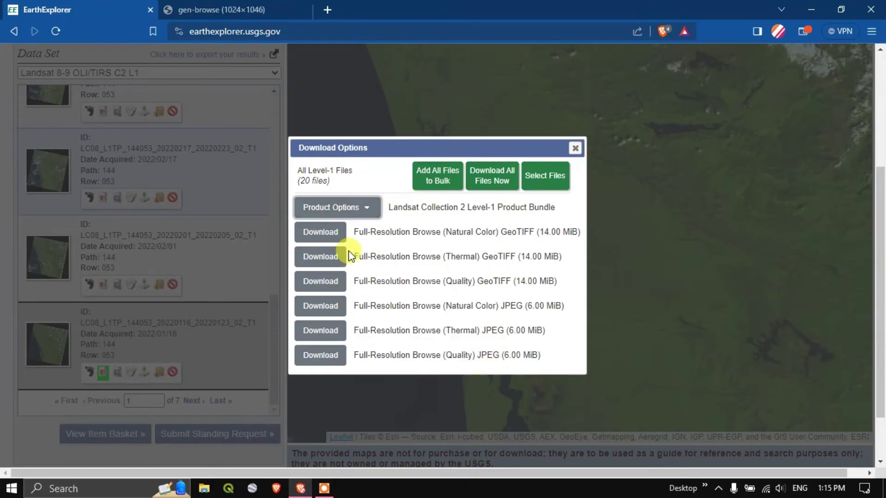
pyautogui.click(343, 212)
pyautogui.scroll(-4, 375, 277)
pyautogui.scroll(4, 372, 276)
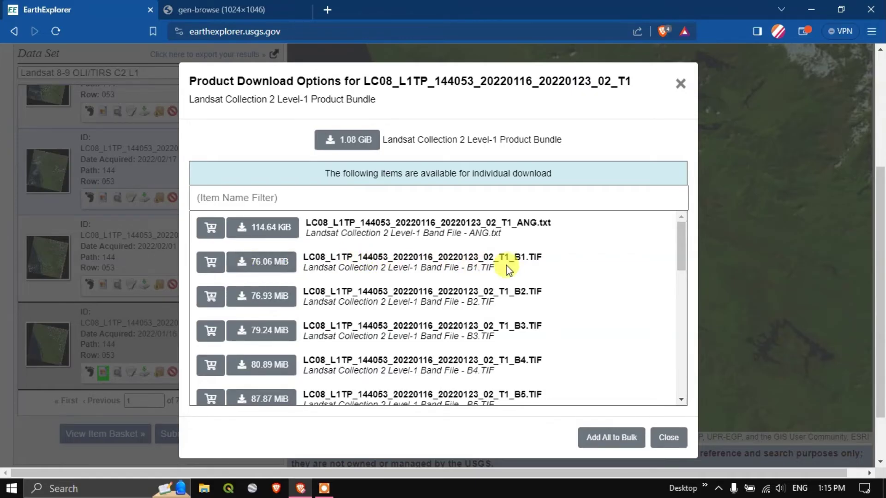
pyautogui.scroll(-1, 323, 286)
pyautogui.scroll(1, 323, 281)
pyautogui.click(352, 143)
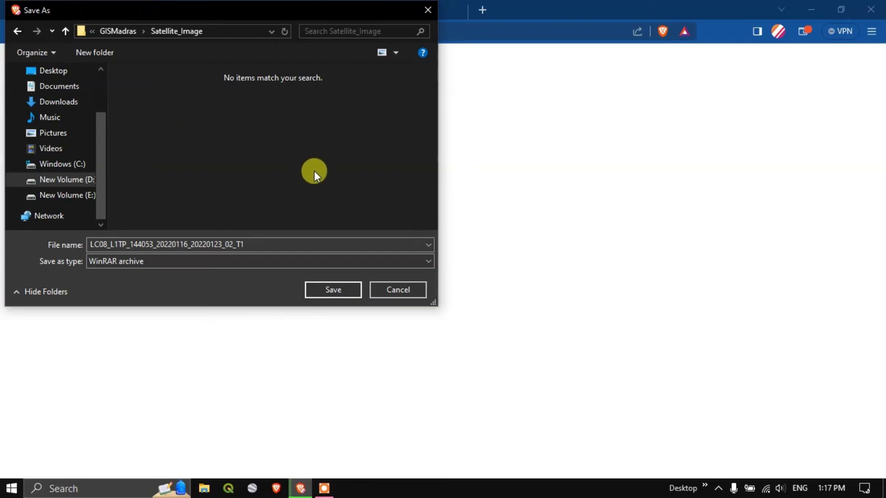
# Step: Save the product bundle .tar into Satellite_Image and check its download progress
pyautogui.click(330, 289)
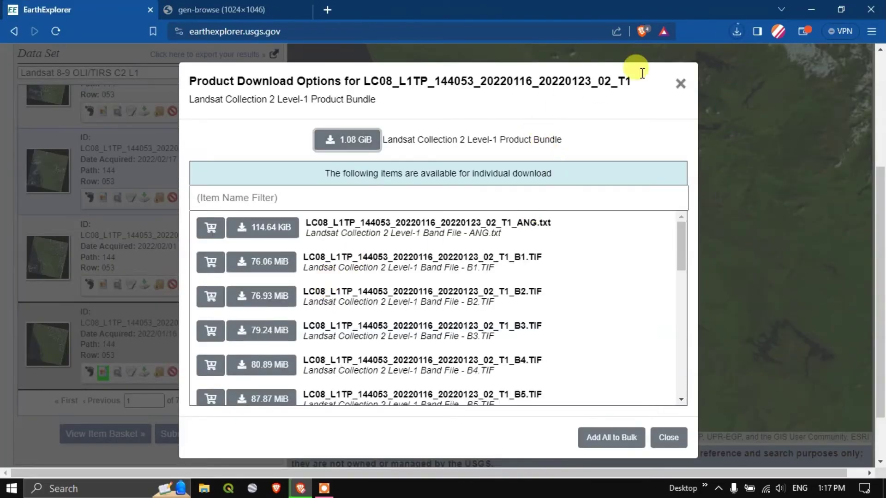
pyautogui.click(736, 30)
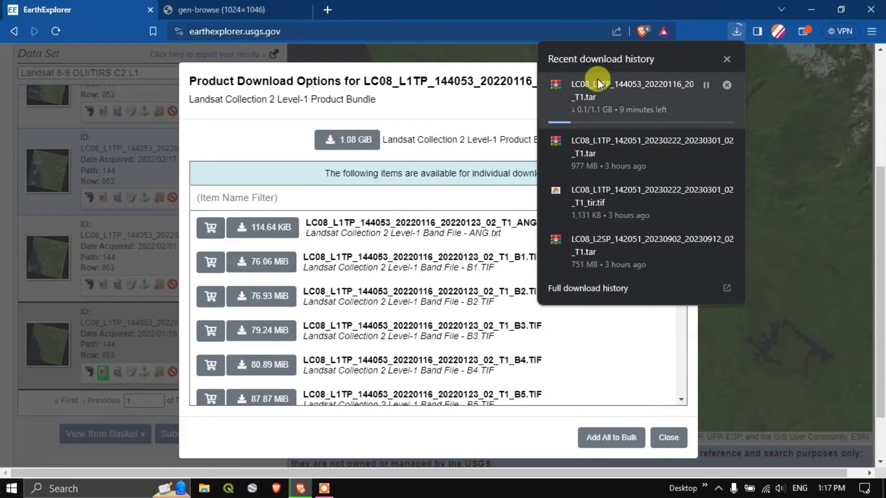
pyautogui.click(456, 98)
pyautogui.scroll(-2, 432, 297)
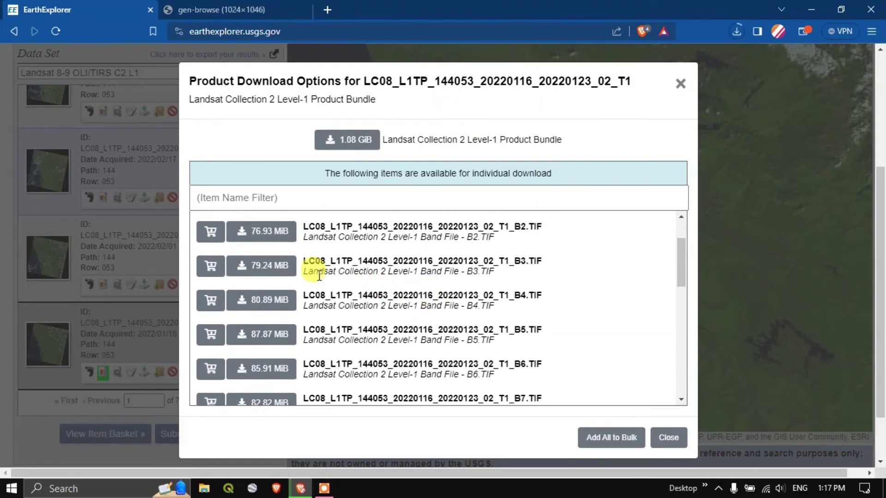
# Step: Download the 79.24 MiB B3 band file into Satellite_Image and check the downloads
pyautogui.click(261, 268)
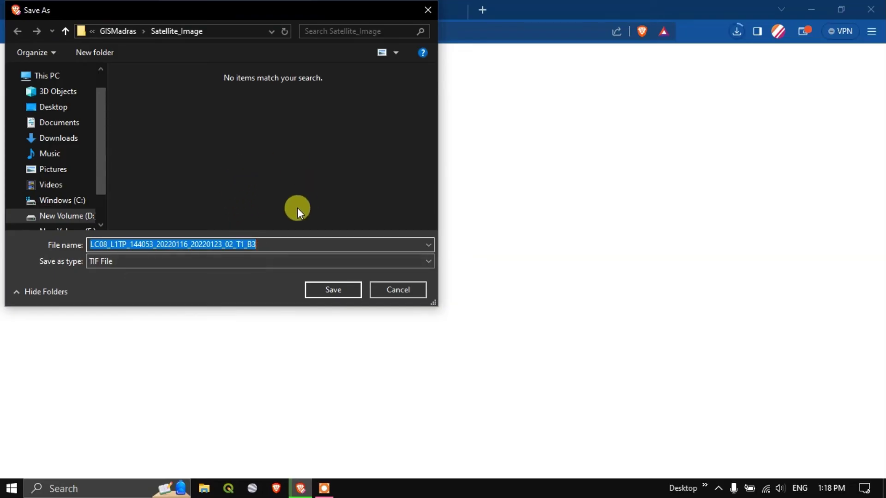
pyautogui.click(332, 289)
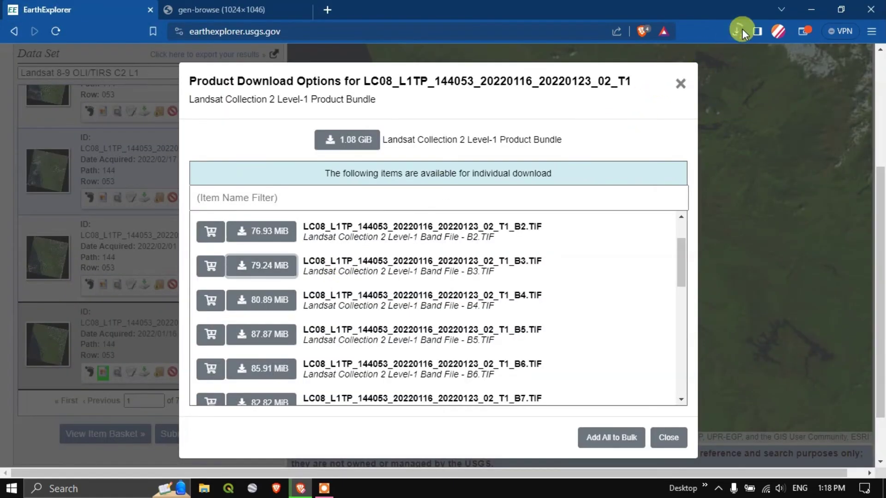
pyautogui.click(736, 27)
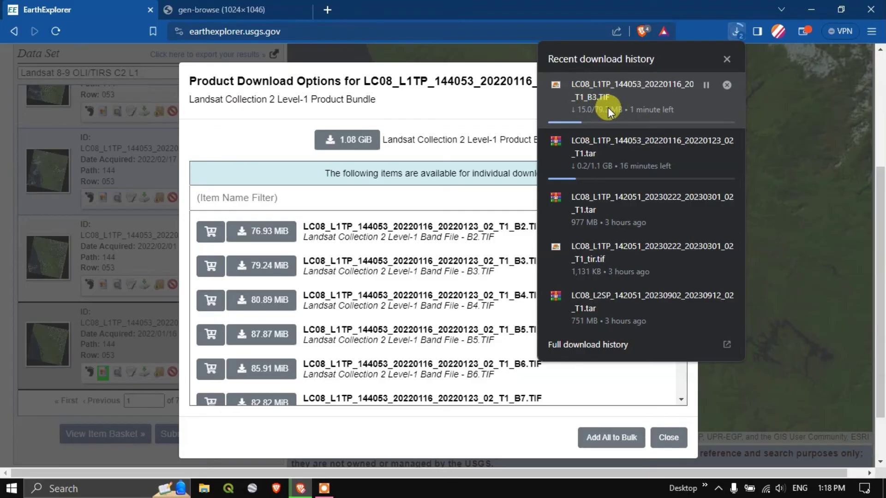
pyautogui.click(466, 98)
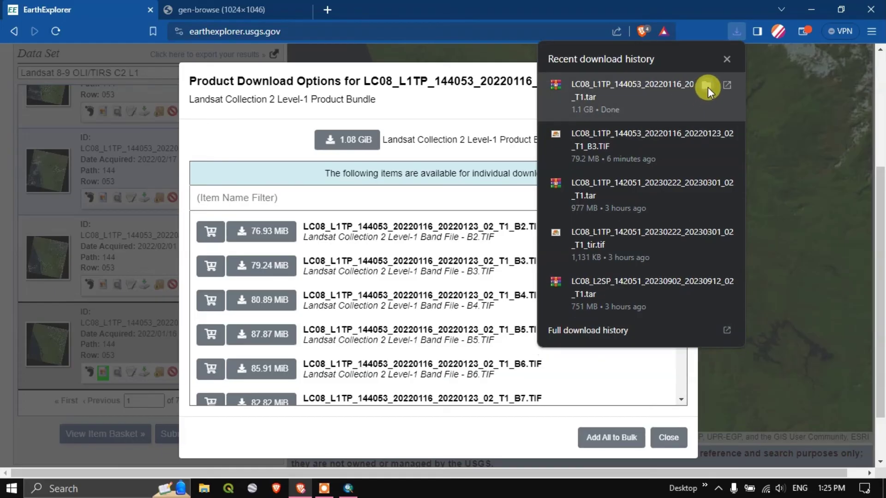
# Step: Extract the scene .tar into Satellite_Image with WinRAR Extract Here, keeping the existing B3 file, then switch to ArcMap
pyautogui.click(708, 87)
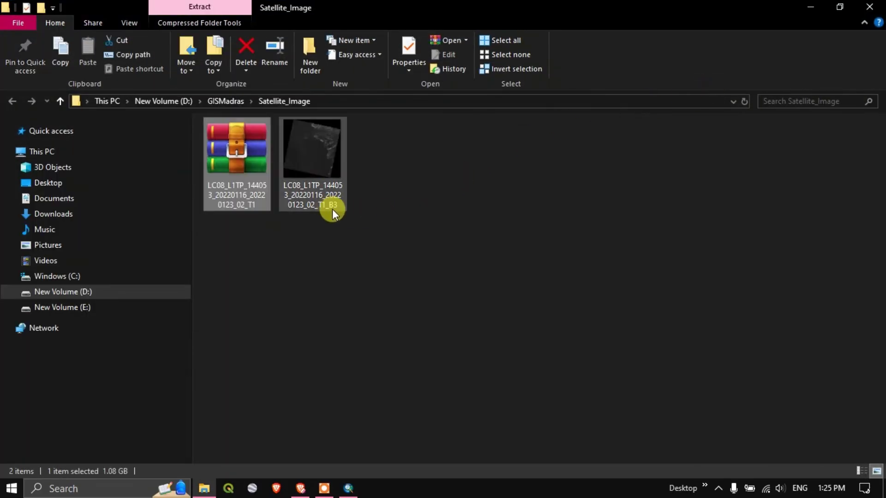
pyautogui.click(322, 140)
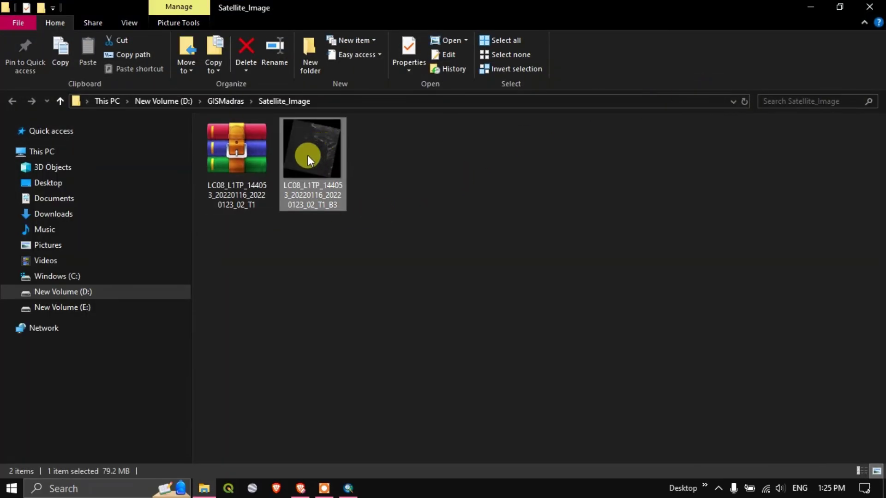
pyautogui.click(230, 179)
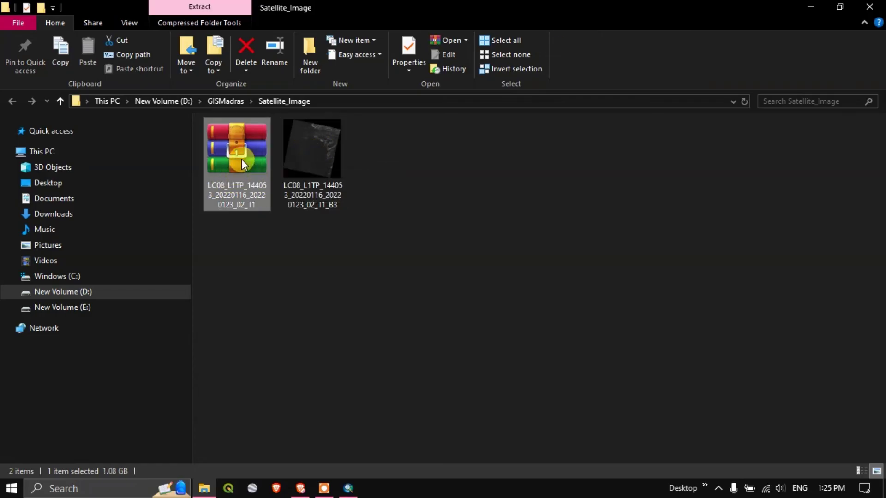
pyautogui.rightClick(241, 160)
pyautogui.click(278, 211)
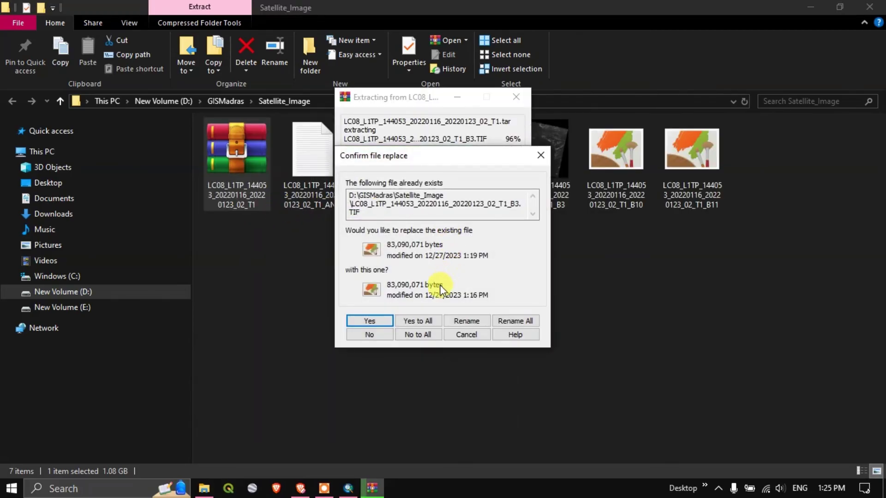
pyautogui.click(381, 335)
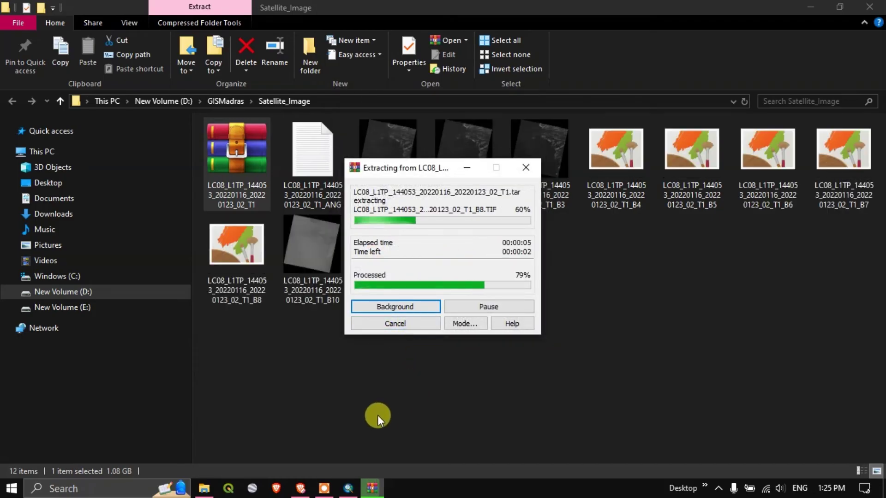
pyautogui.click(349, 487)
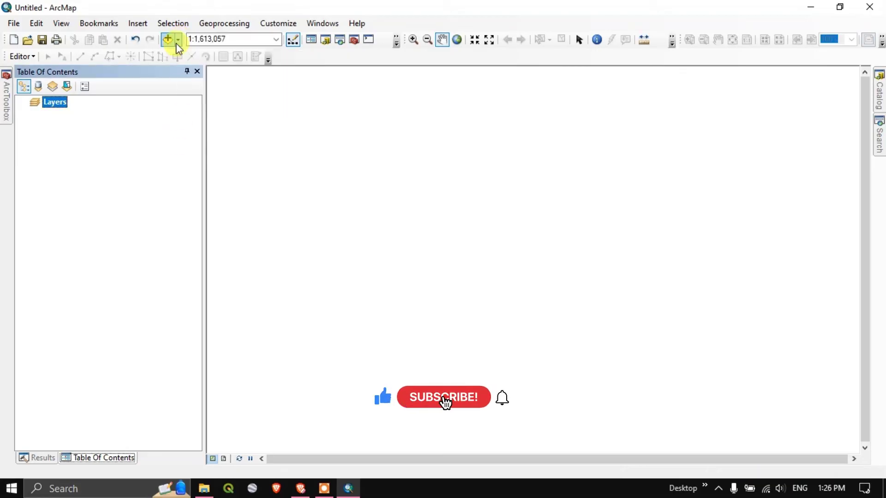
# Step: In Add Data, select the B1 through B8 band TIFFs in the Satellite_Image folder
pyautogui.click(177, 41)
pyautogui.click(192, 55)
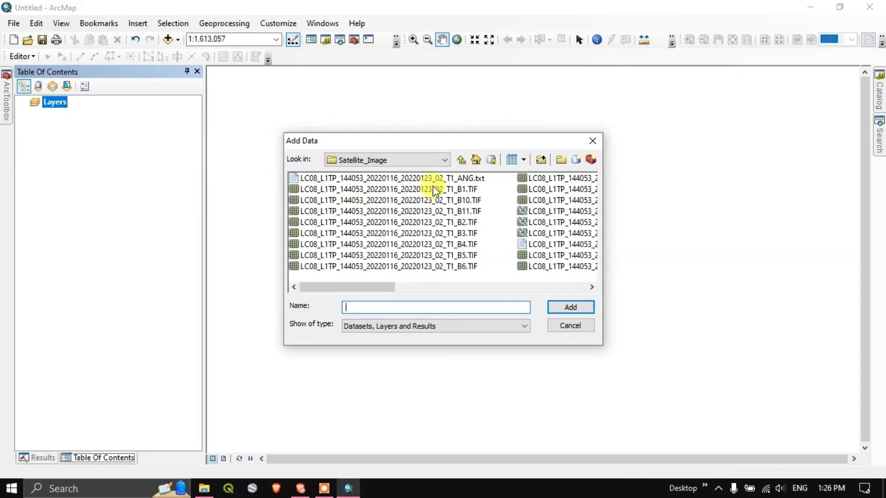
pyautogui.click(436, 189)
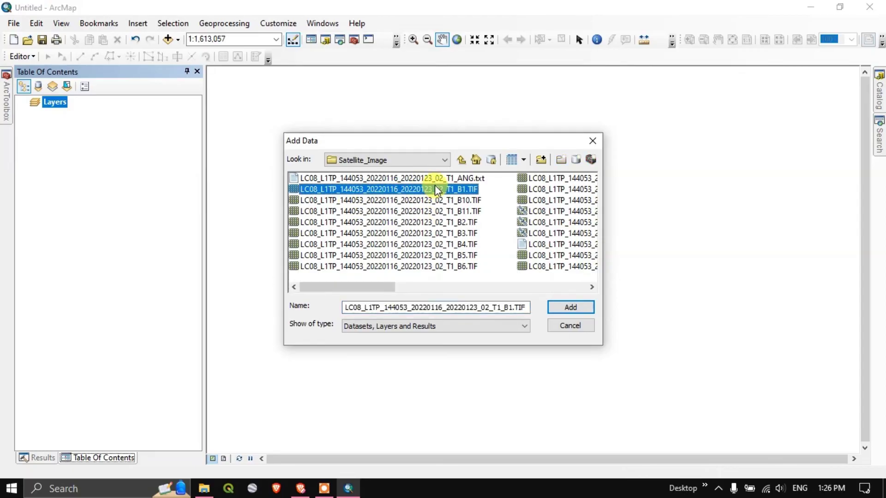
pyautogui.keyDown('ctrl'); pyautogui.click(448, 223); pyautogui.keyUp('ctrl')
pyautogui.keyDown('ctrl'); pyautogui.click(441, 234); pyautogui.keyUp('ctrl')
pyautogui.keyDown('ctrl'); pyautogui.click(436, 244); pyautogui.keyUp('ctrl')
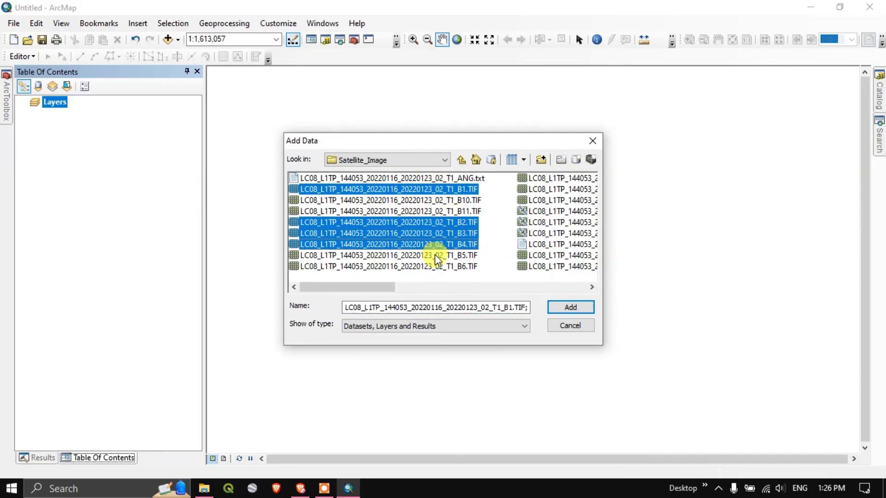
pyautogui.keyDown('ctrl'); pyautogui.click(437, 256); pyautogui.keyUp('ctrl')
pyautogui.keyDown('ctrl'); pyautogui.click(431, 267); pyautogui.keyUp('ctrl')
pyautogui.scroll(-2, 466, 274)
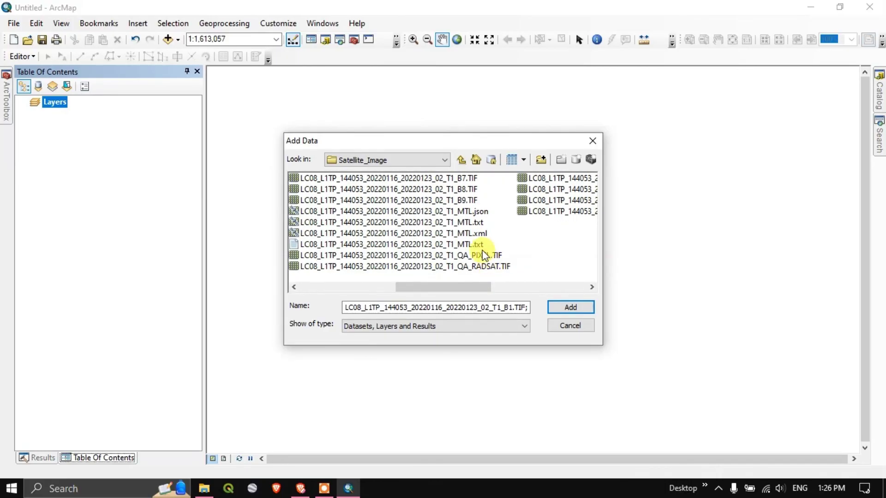
pyautogui.keyDown('ctrl'); pyautogui.click(449, 178); pyautogui.keyUp('ctrl')
pyautogui.keyDown('ctrl'); pyautogui.click(460, 190); pyautogui.keyUp('ctrl')
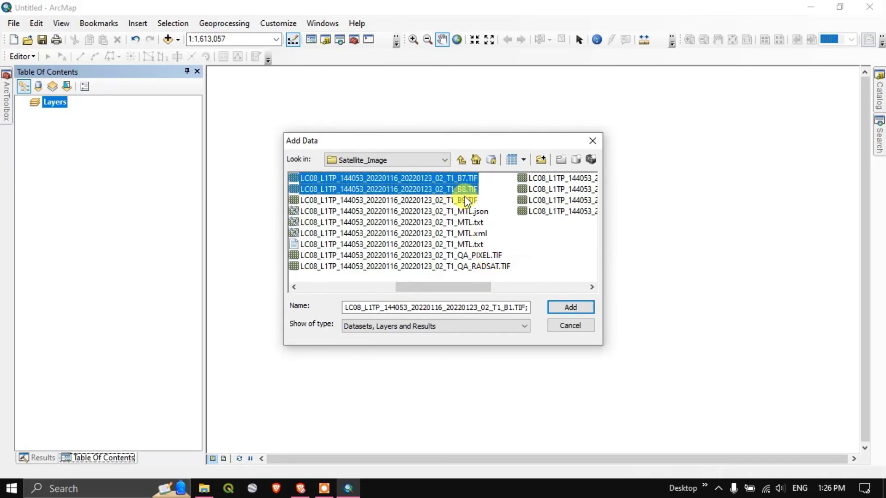
pyautogui.keyDown('ctrl'); pyautogui.click(466, 201); pyautogui.keyUp('ctrl')
pyautogui.scroll(-2, 508, 242)
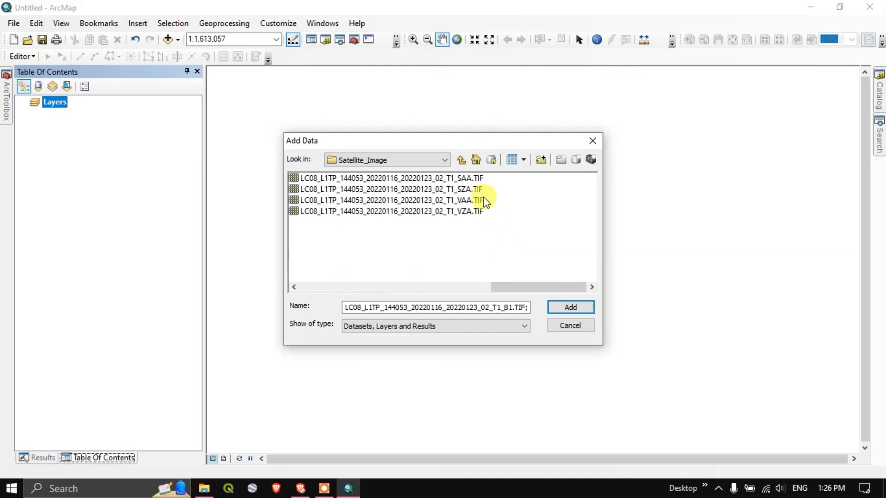
pyautogui.scroll(3, 497, 231)
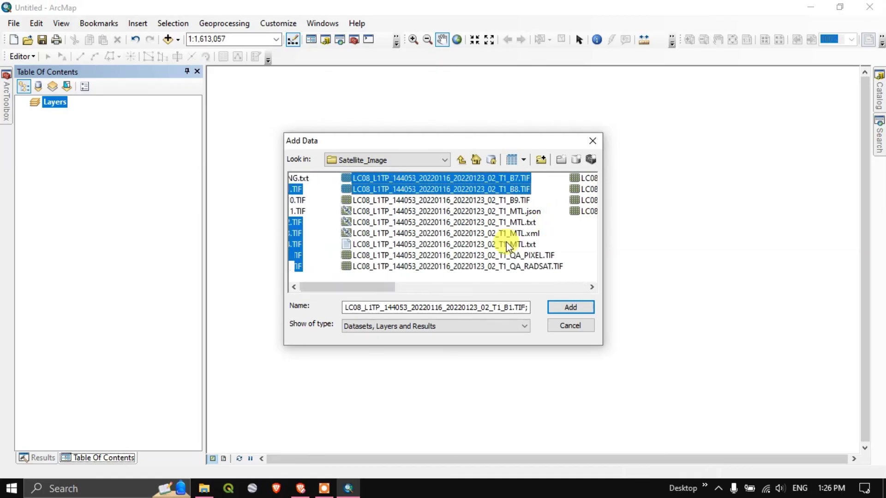
pyautogui.scroll(2, 506, 245)
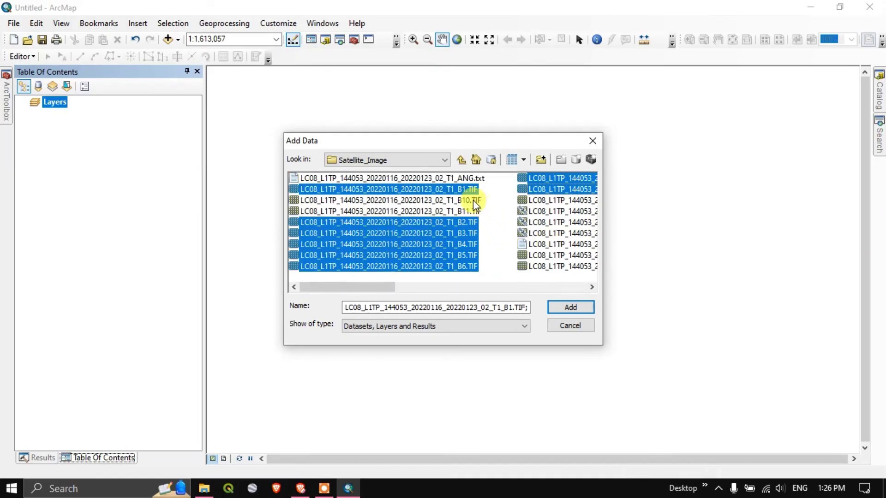
# Step: Add the selected B1–B8 bands to the map and widen the Table of Contents
pyautogui.click(568, 304)
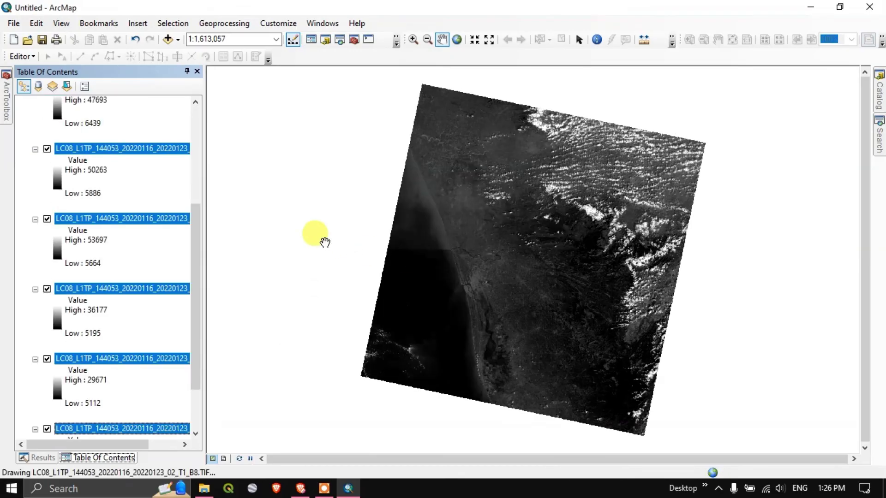
pyautogui.moveTo(201, 164); pyautogui.dragTo(283, 190)
pyautogui.scroll(10, 142, 174)
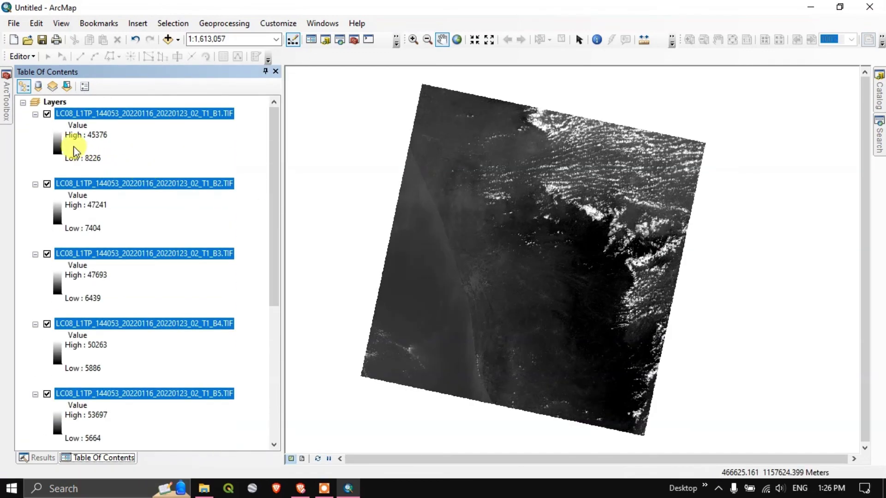
# Step: Turn off layers B1, B2, B3 and B4 so band 5 displays
pyautogui.click(47, 114)
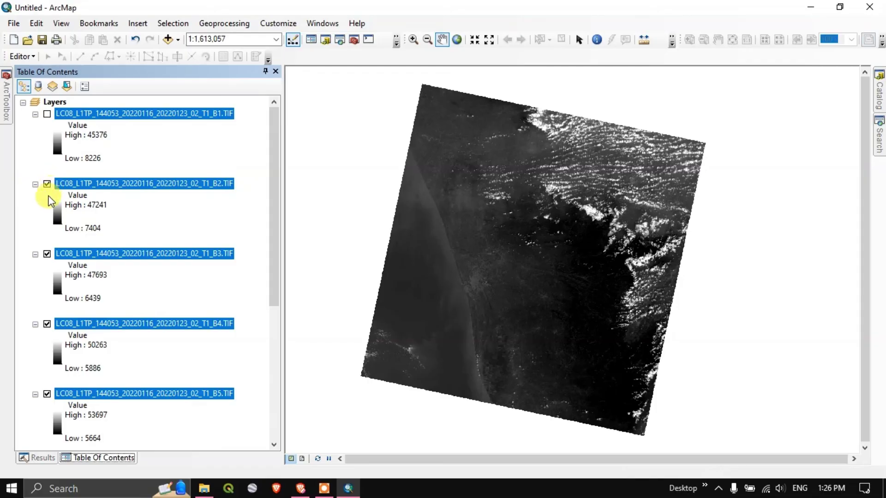
pyautogui.click(47, 184)
pyautogui.click(47, 254)
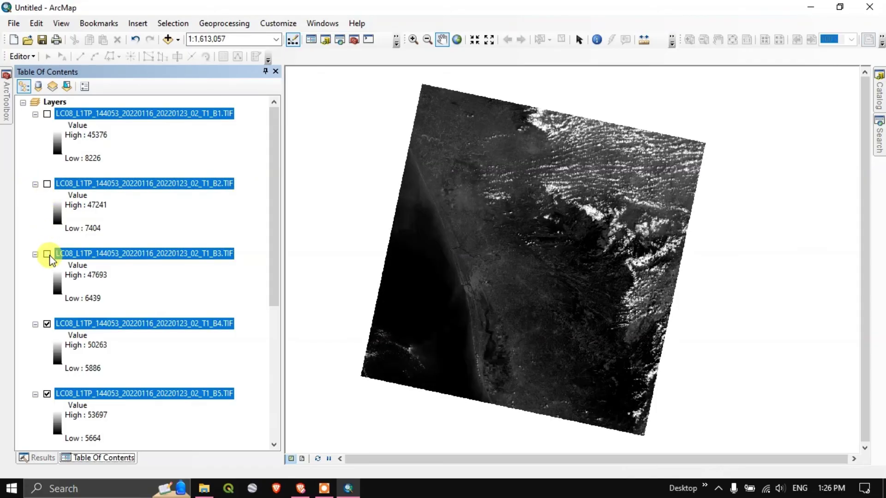
pyautogui.scroll(2, 485, 281)
pyautogui.scroll(1, 487, 283)
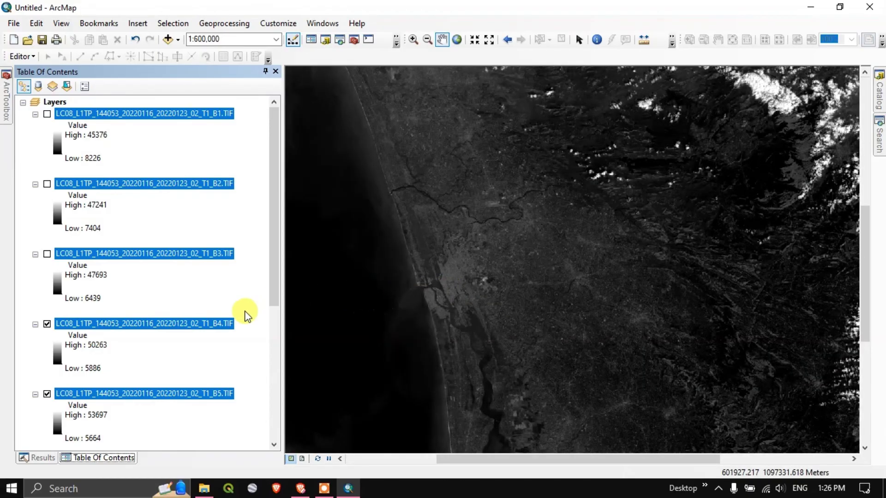
pyautogui.click(47, 324)
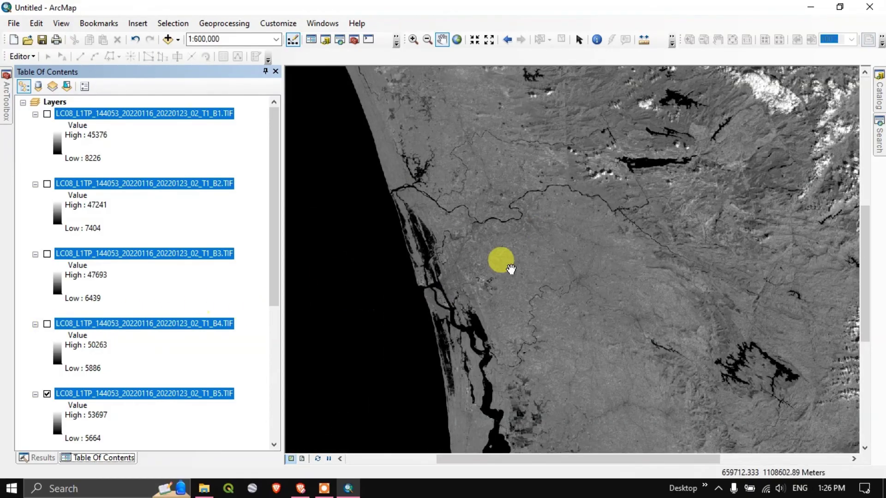